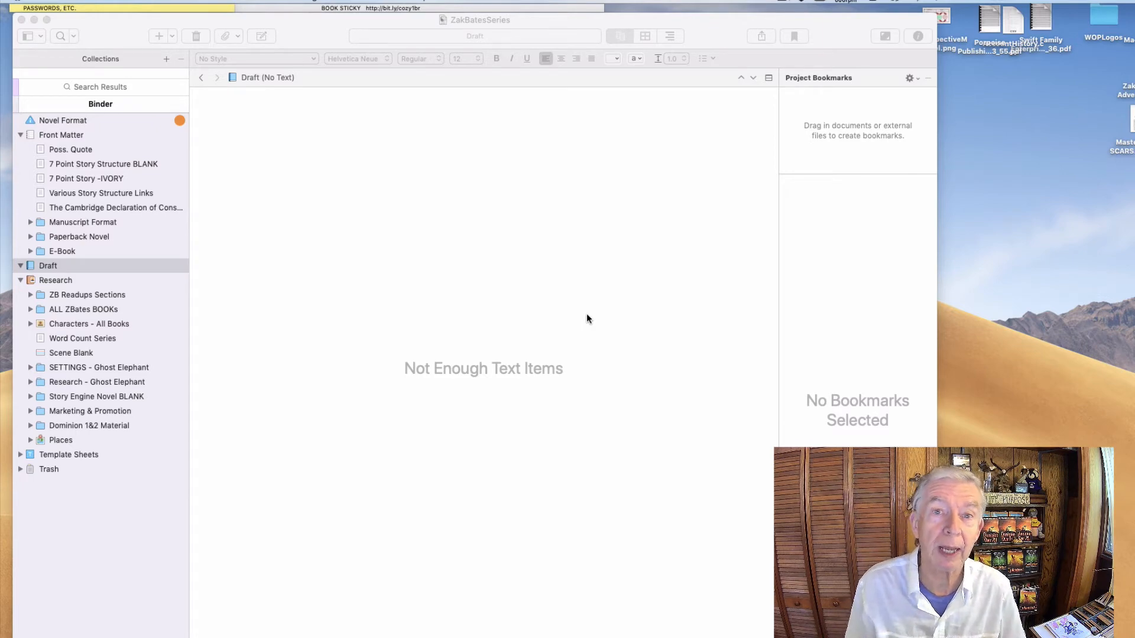
# Reposition the ZakBatesSeries project window and enlarge it to fit nearly the full width of the screen
pyautogui.moveTo(390, 22); pyautogui.dragTo(388, 10)
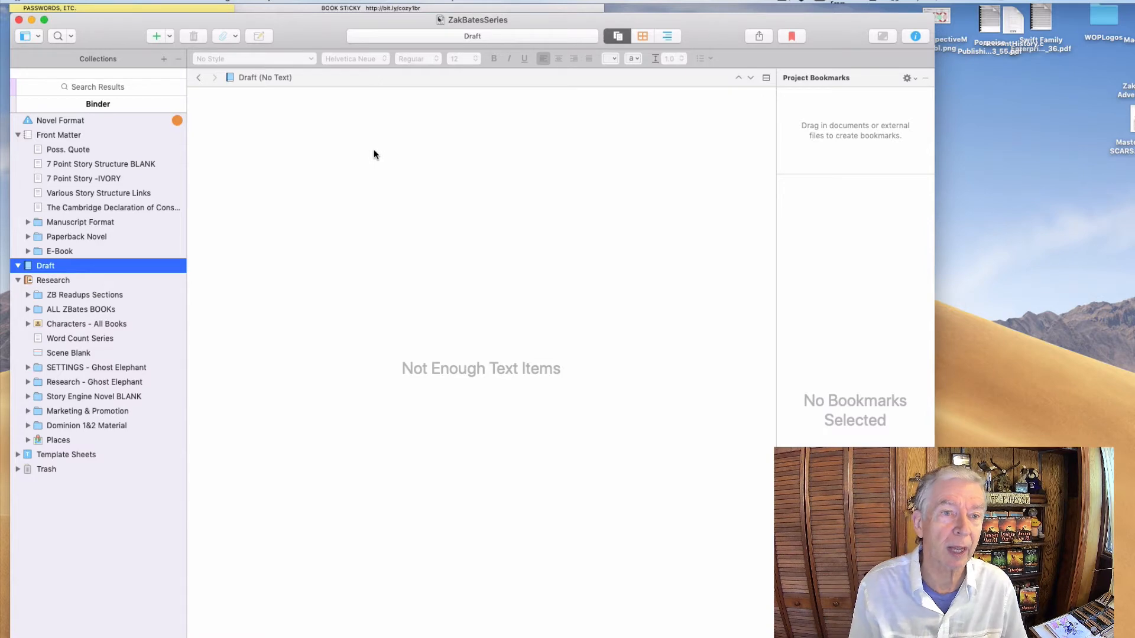
pyautogui.moveTo(432, 37)
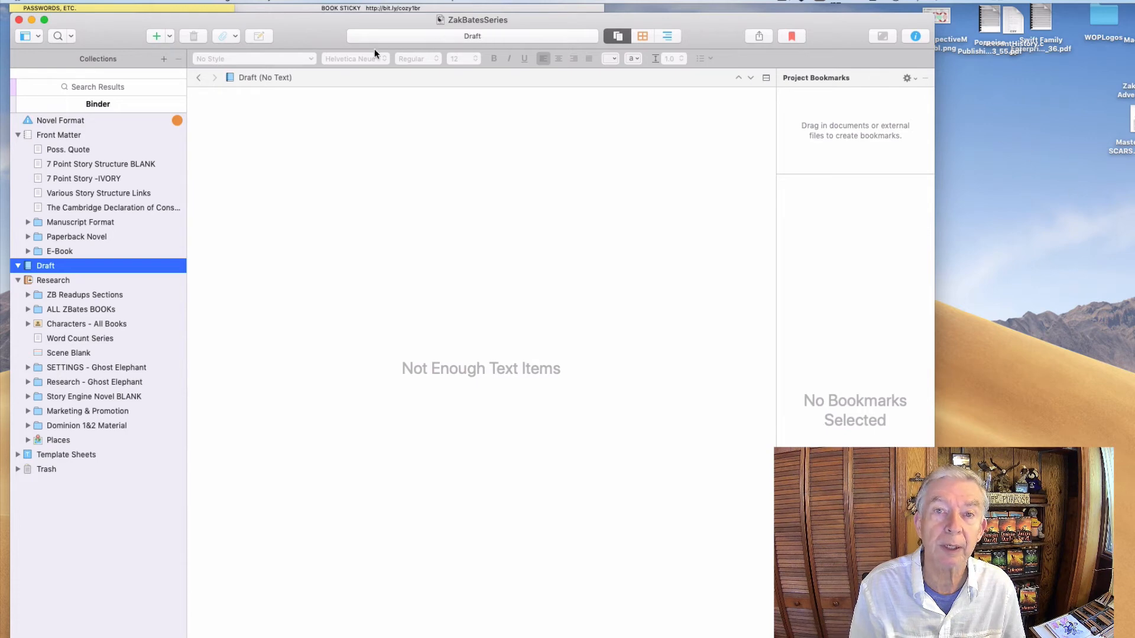
pyautogui.moveTo(934, 637); pyautogui.dragTo(1119, 594)
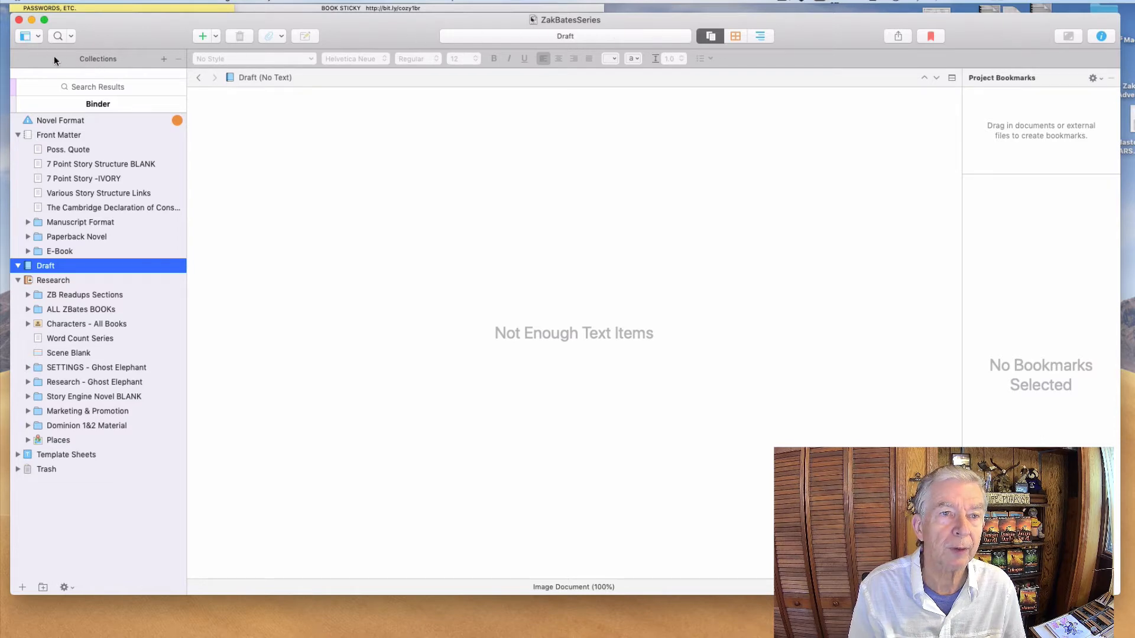
# Hide and reshow the binder, and do the same with the inspector
pyautogui.click(37, 36)
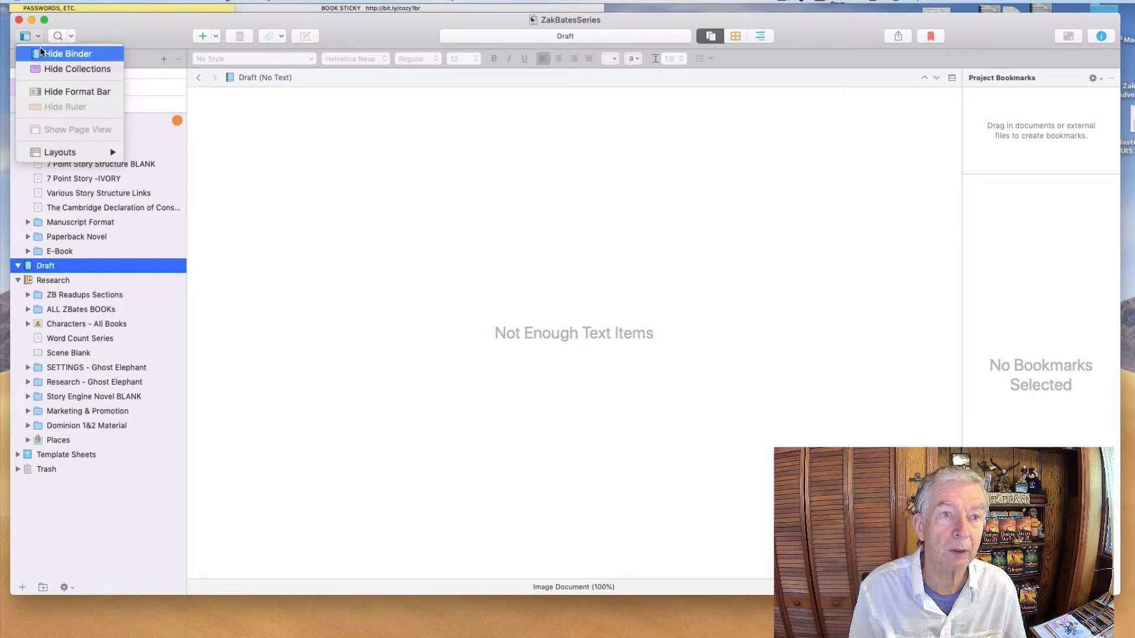
pyautogui.click(40, 52)
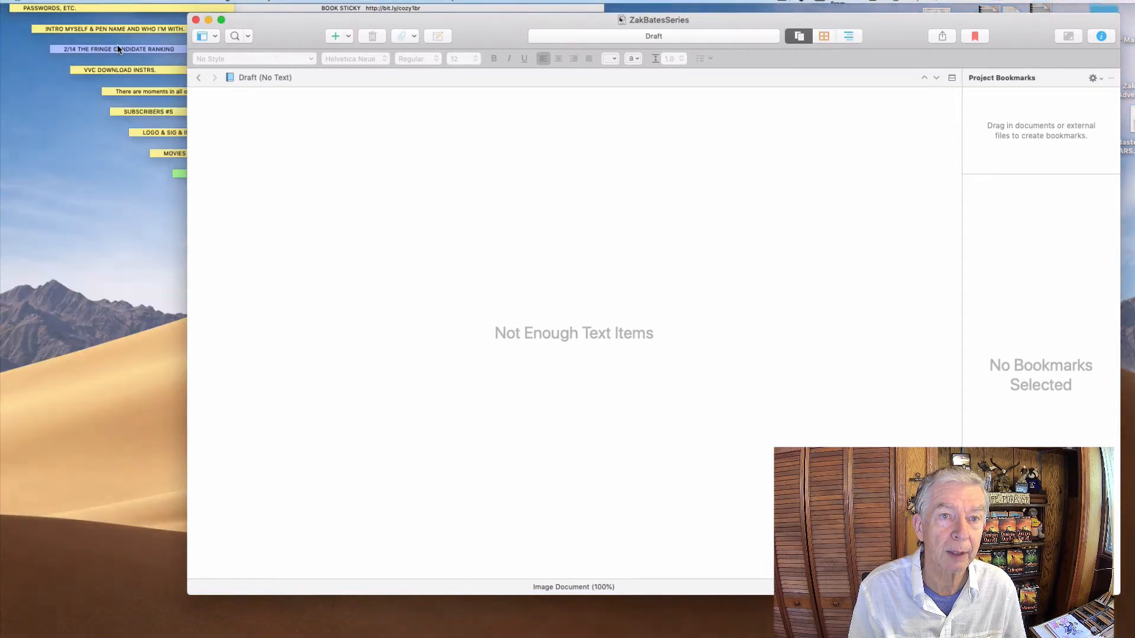
pyautogui.click(213, 39)
pyautogui.click(219, 52)
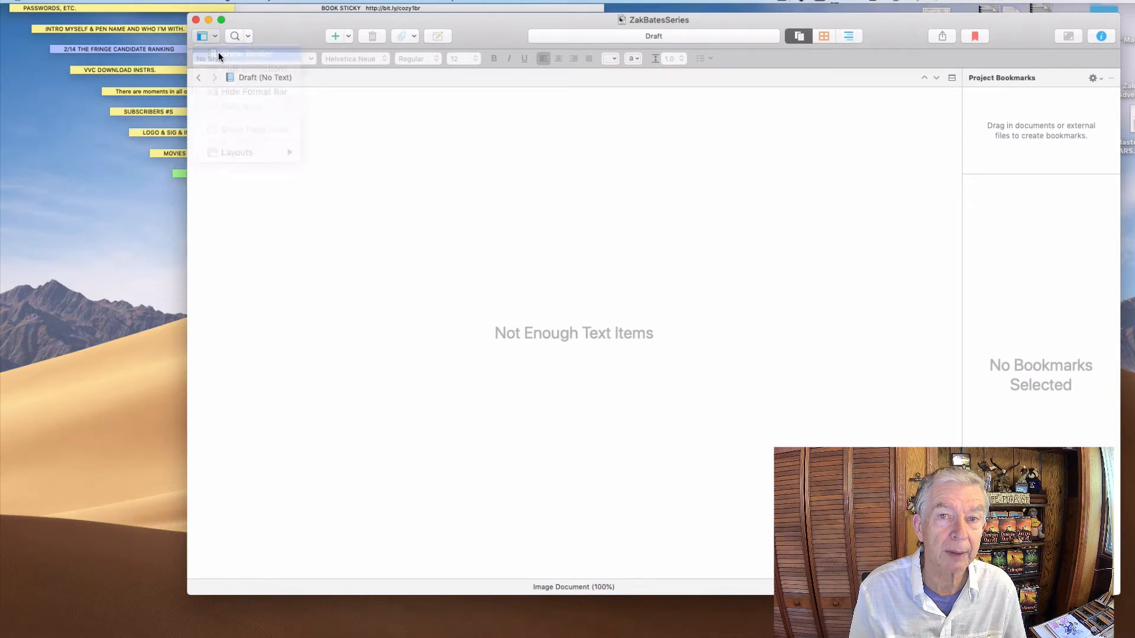
pyautogui.click(1101, 37)
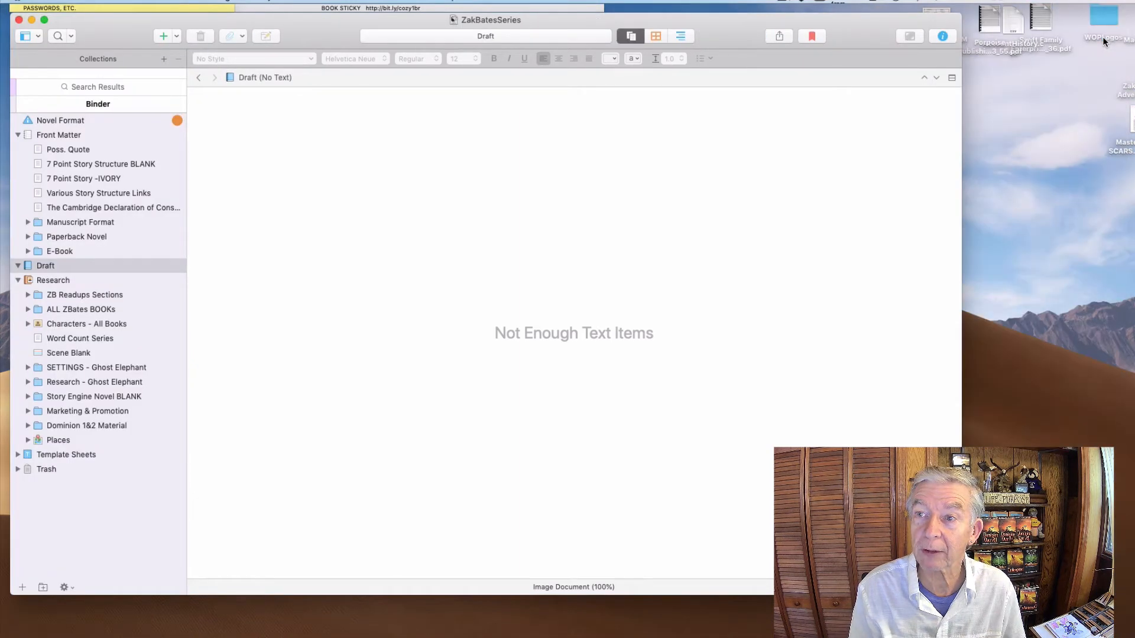
pyautogui.click(943, 37)
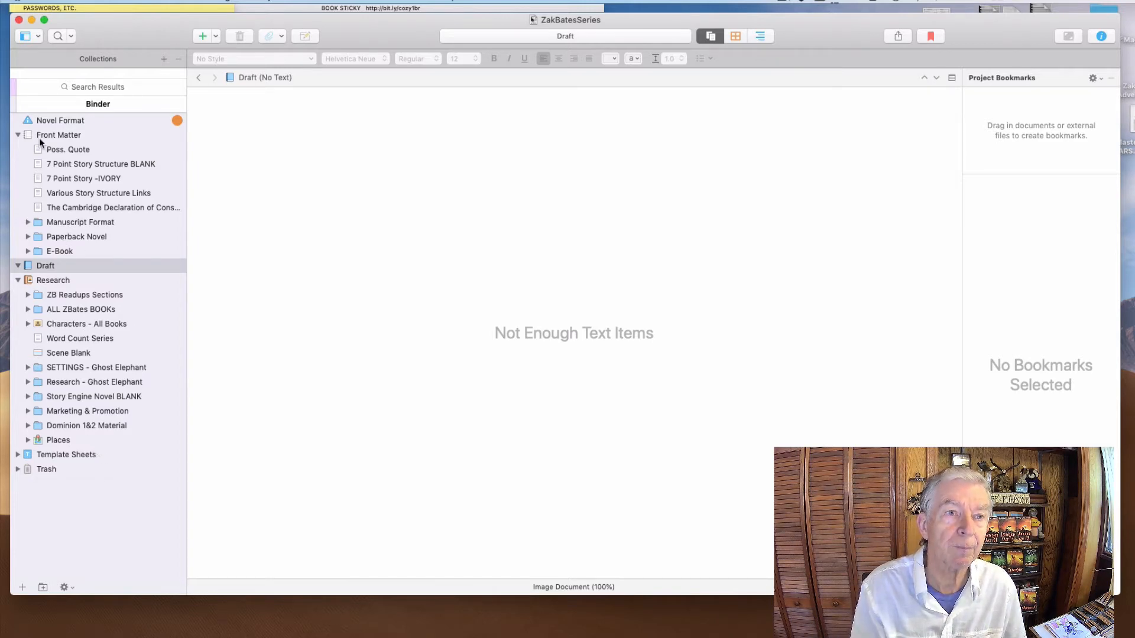
# Collapse the Front Matter folder and try to move the Draft folder to the Trash
pyautogui.click(18, 136)
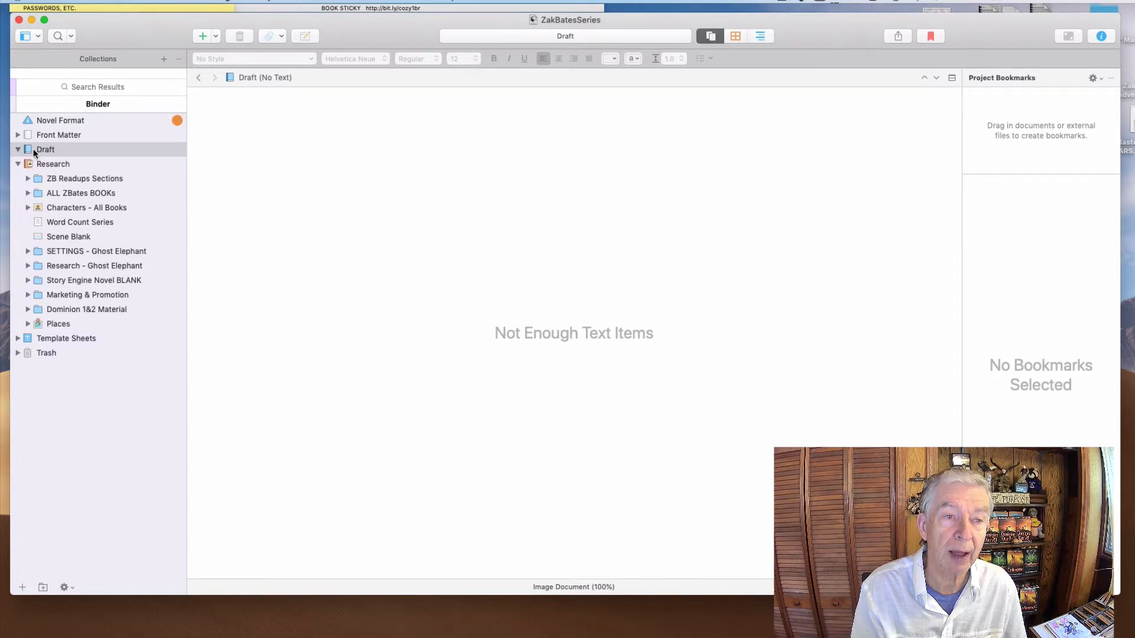
pyautogui.click(29, 152)
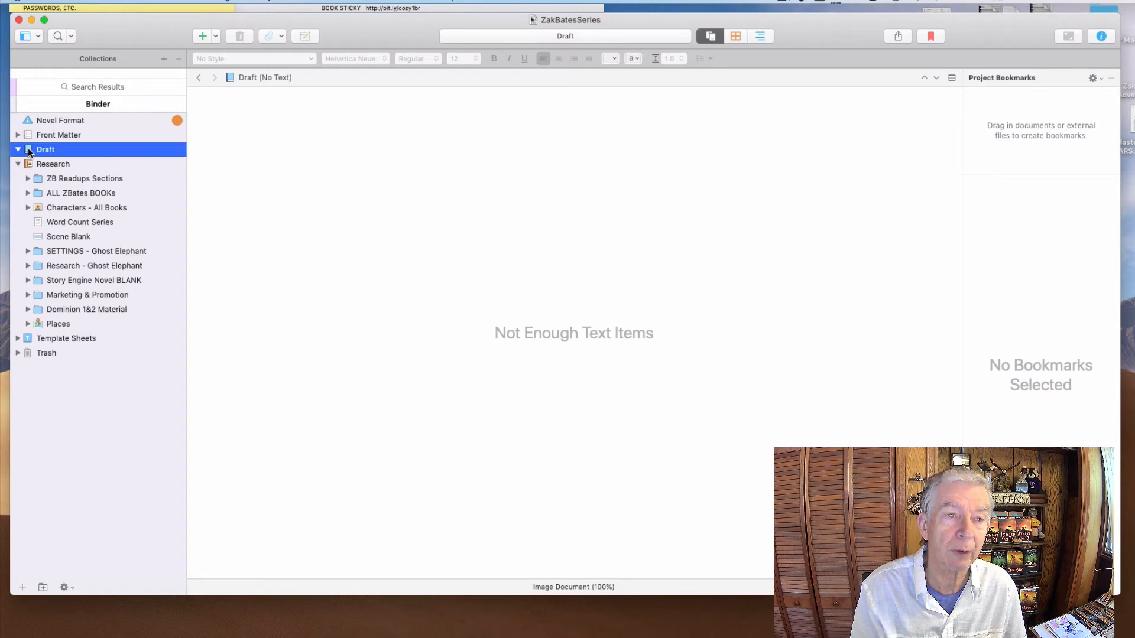
pyautogui.moveTo(29, 152); pyautogui.dragTo(43, 355)
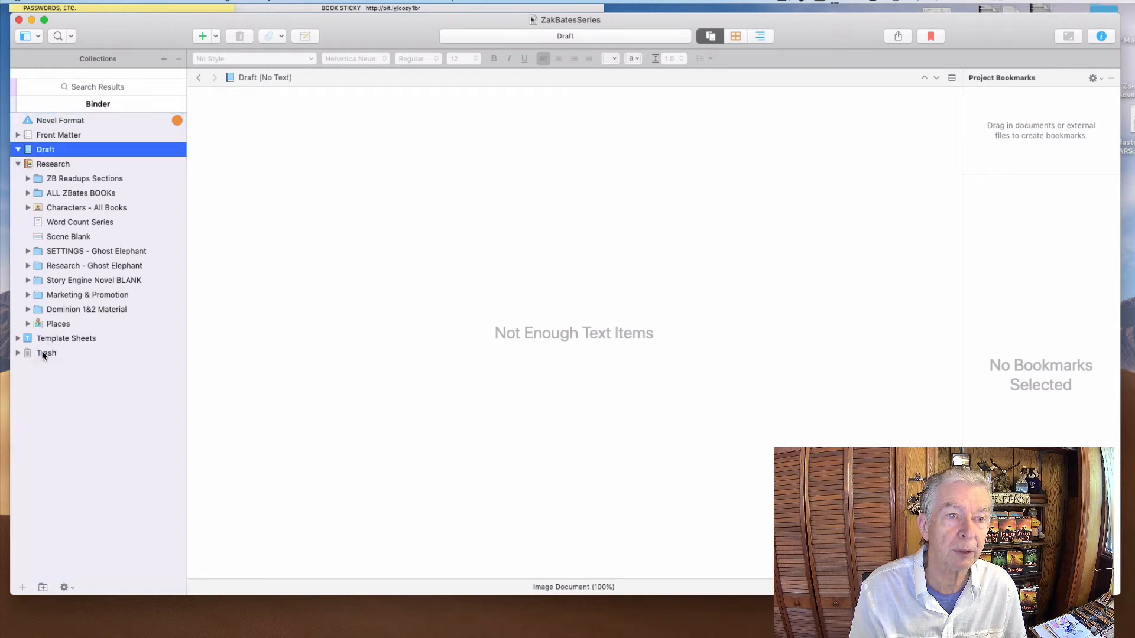
# Collapse and re-expand the Research folder, and open the Draft folder's name for editing without changing it
pyautogui.click(18, 165)
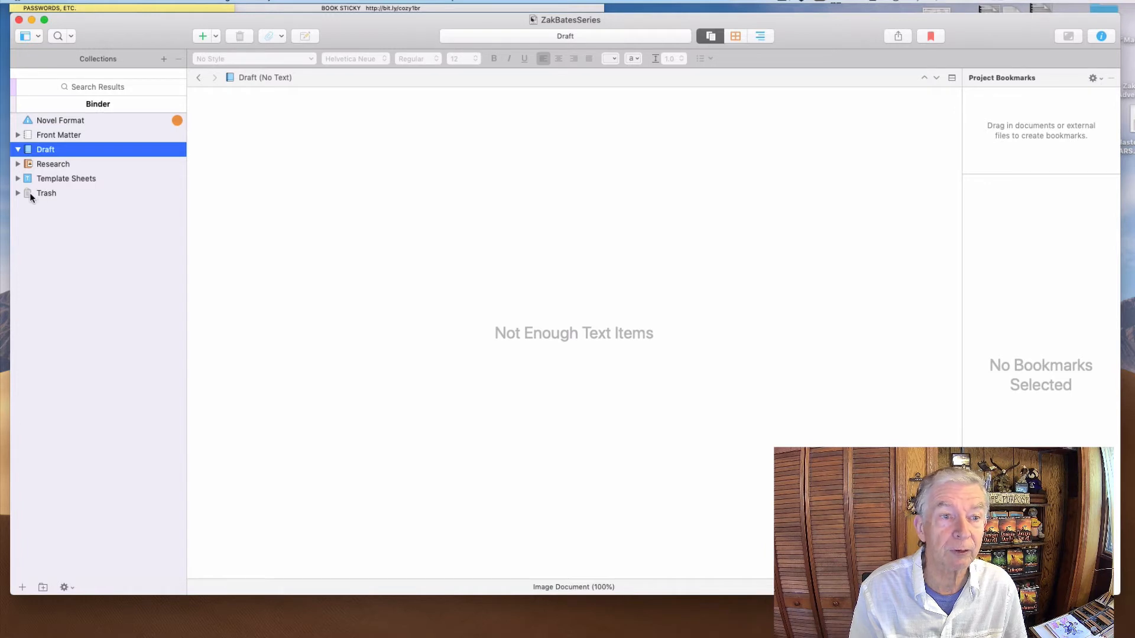
pyautogui.click(18, 163)
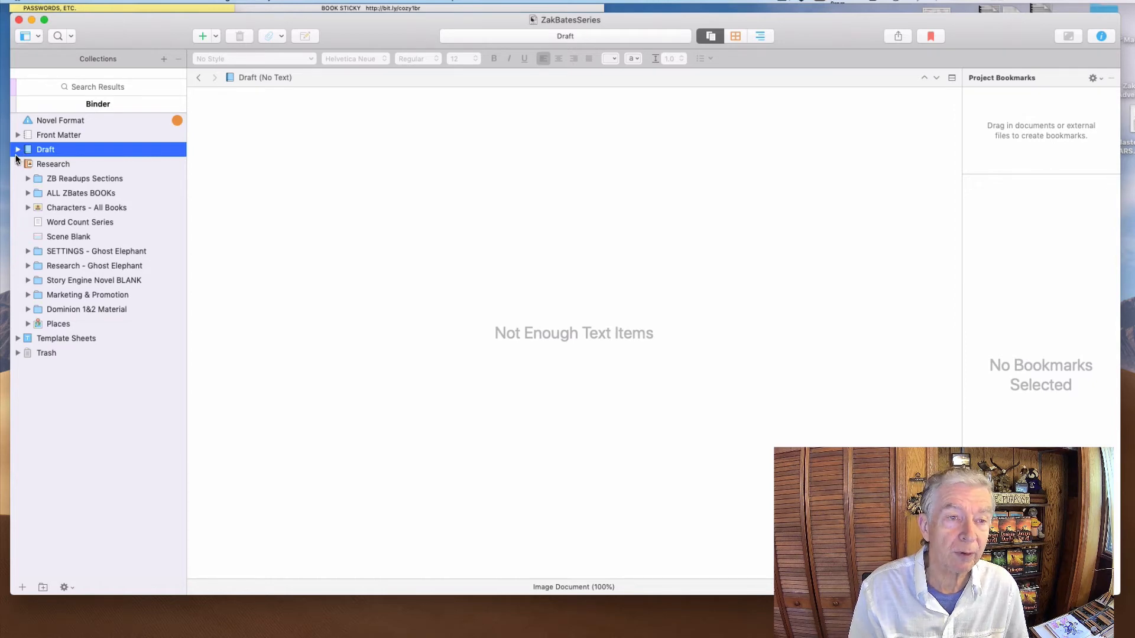
pyautogui.doubleClick(49, 153)
pyautogui.press('Escape')
pyautogui.doubleClick(48, 151)
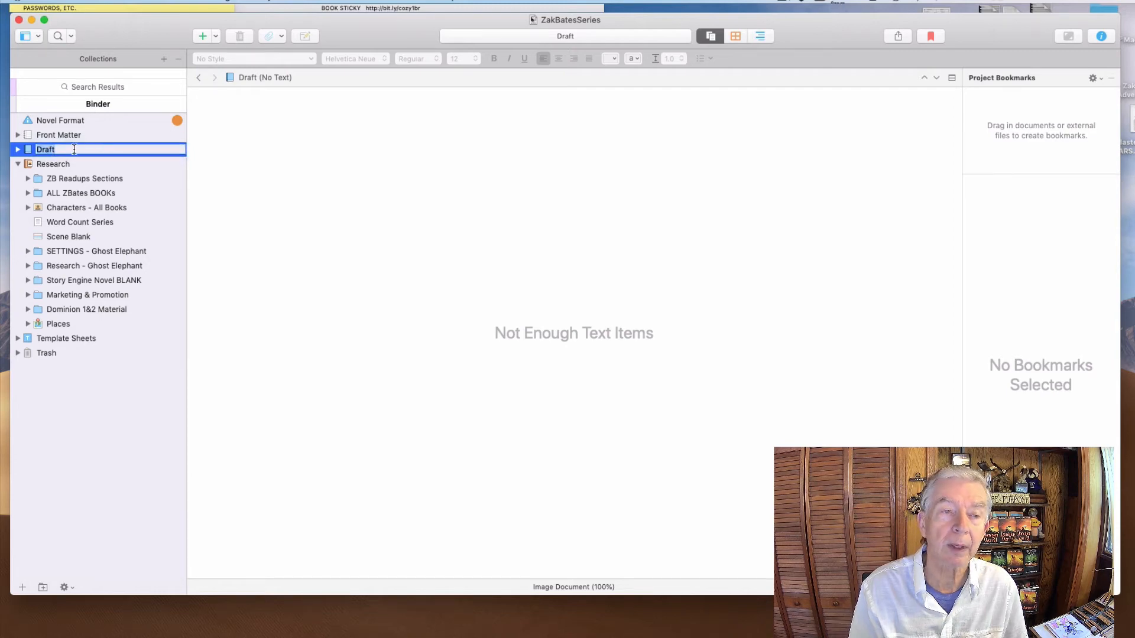
pyautogui.click(27, 151)
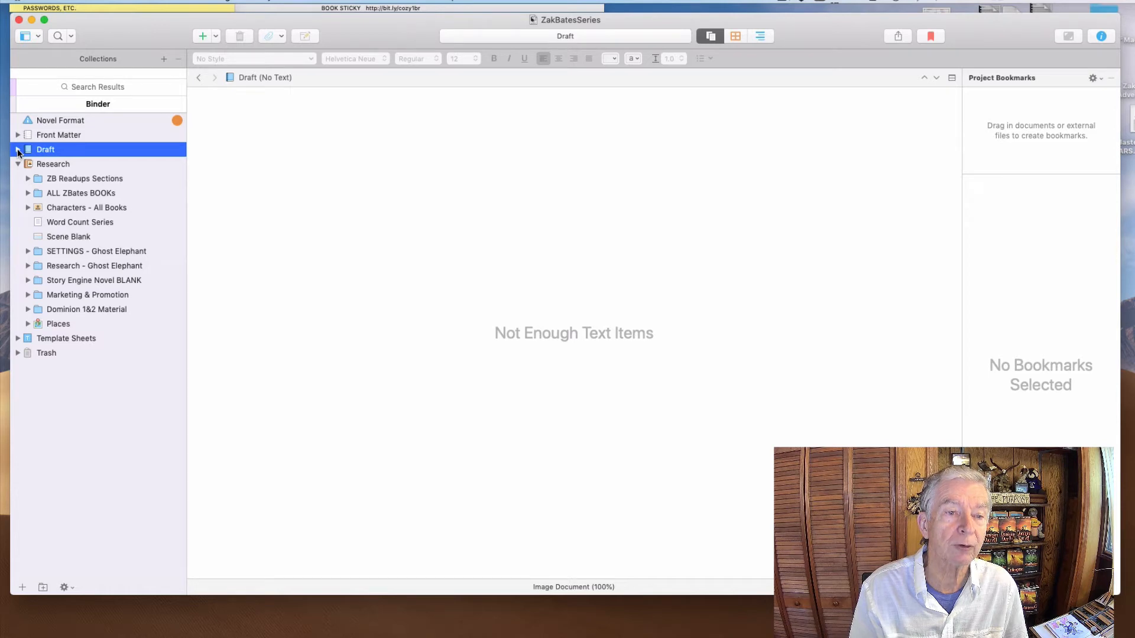
# Add a folder named "Junkyard Dogs - Book 4" inside Draft and expand it
pyautogui.click(42, 588)
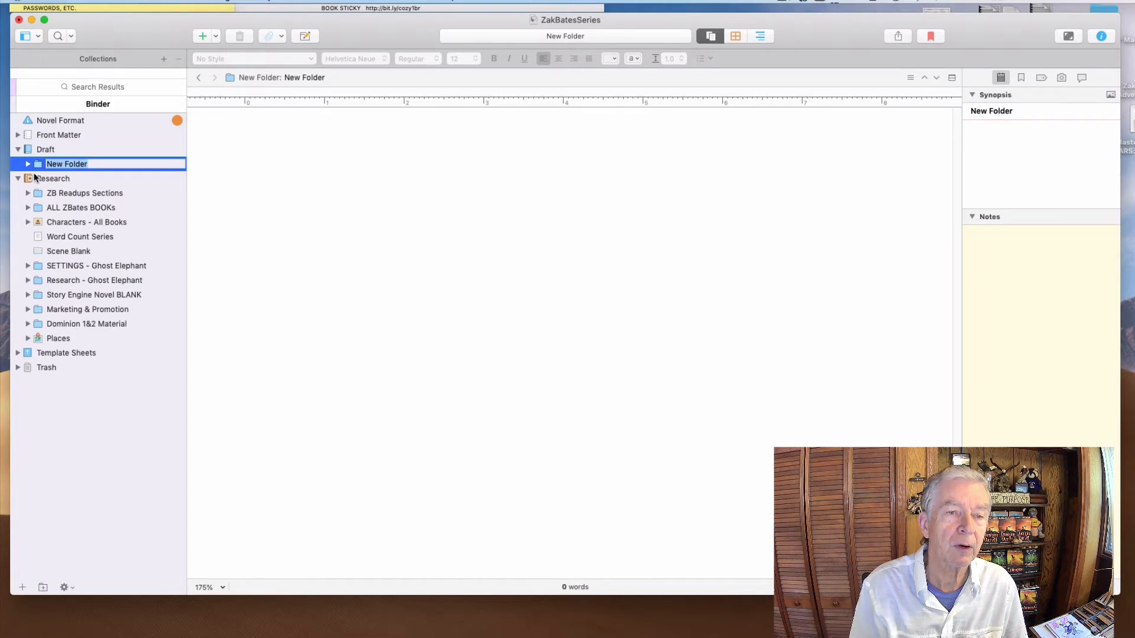
pyautogui.tripleClick(95, 165)
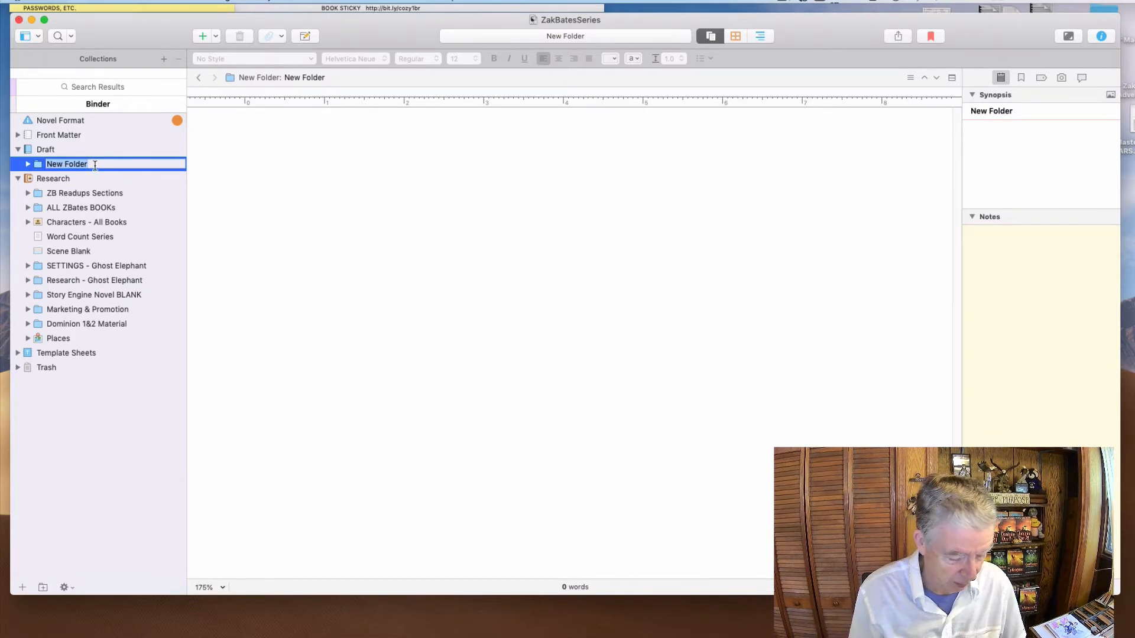
pyautogui.write('J')
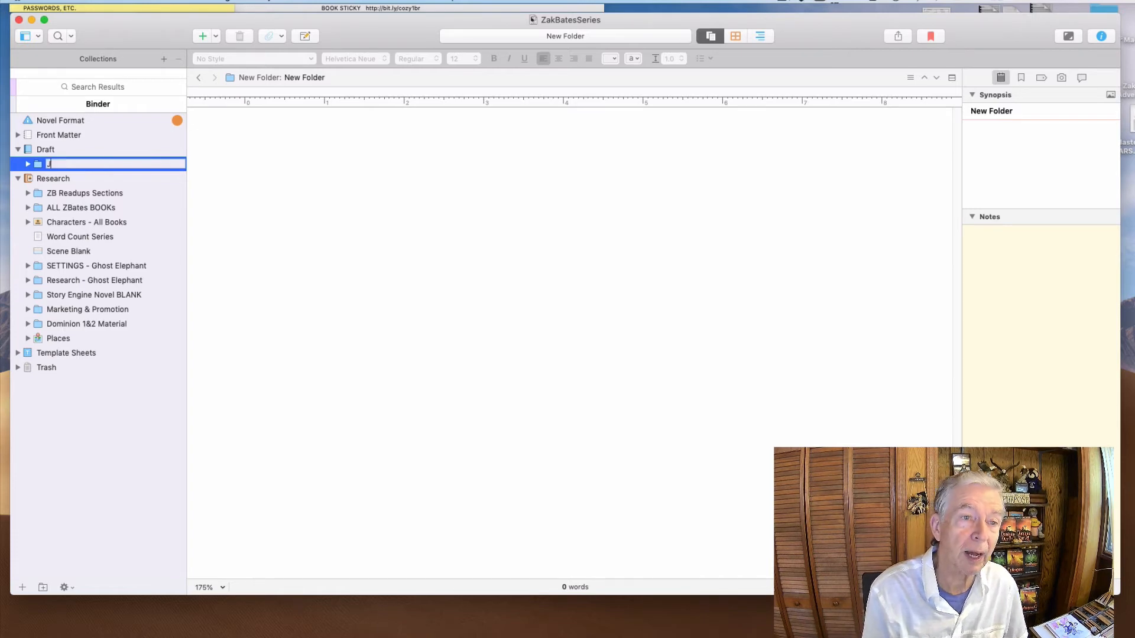
pyautogui.write('unkyard')
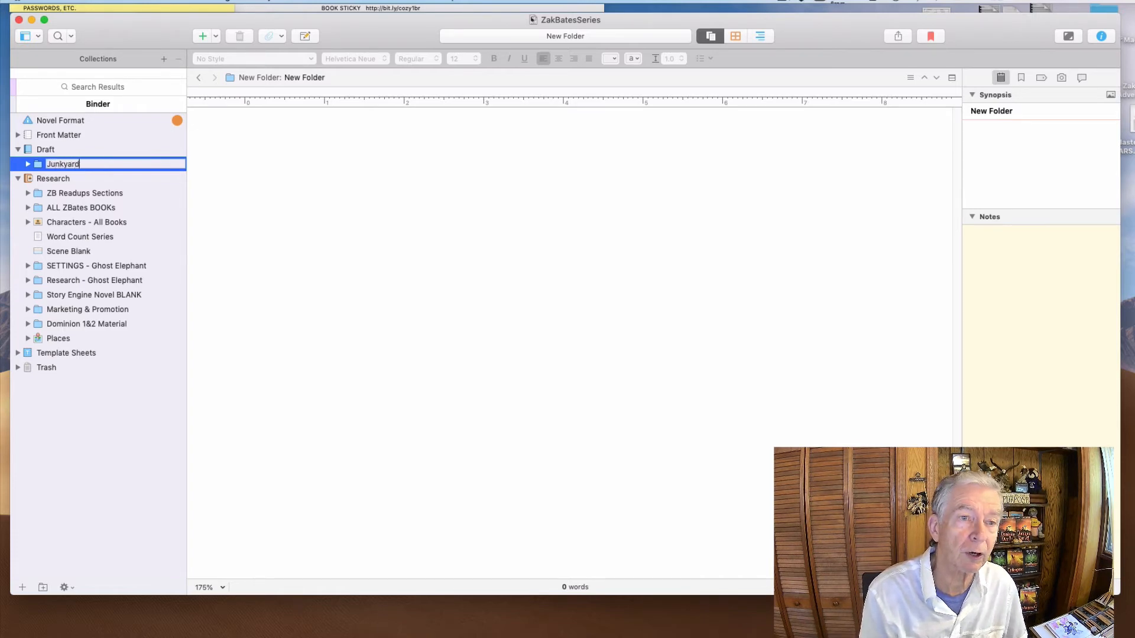
pyautogui.write(' Dogs')
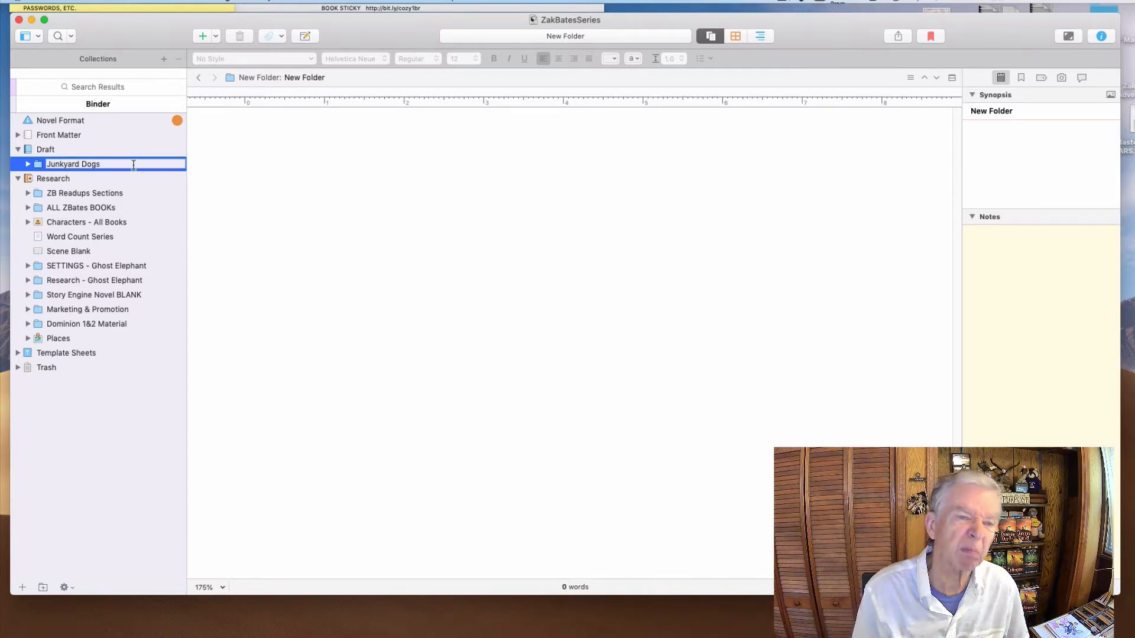
pyautogui.write(' - Bo')
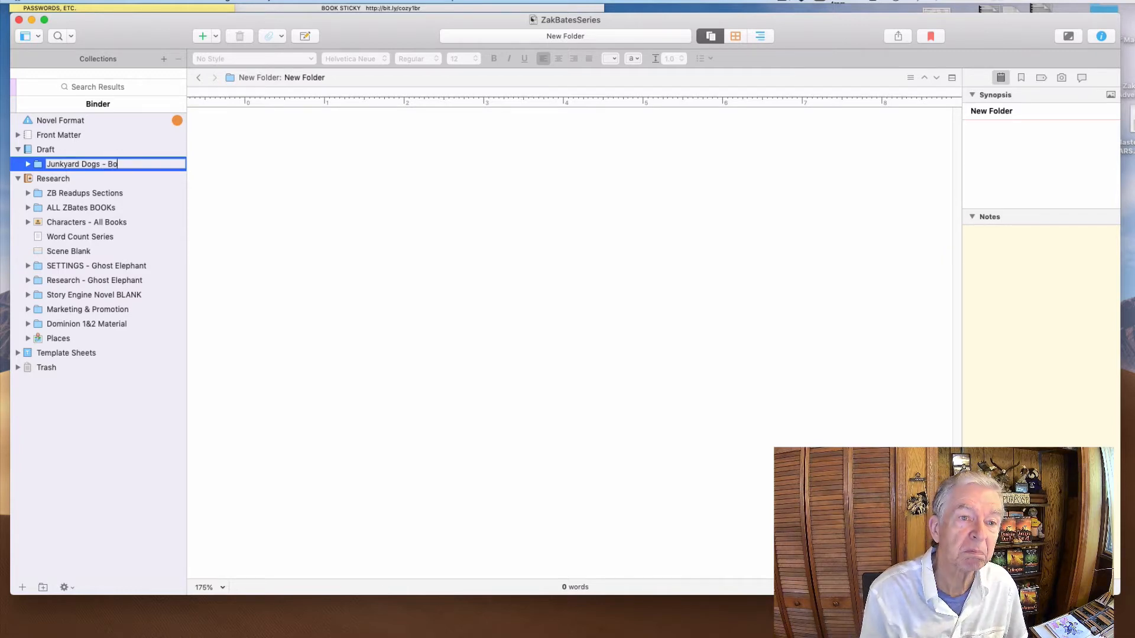
pyautogui.write('ok 4')
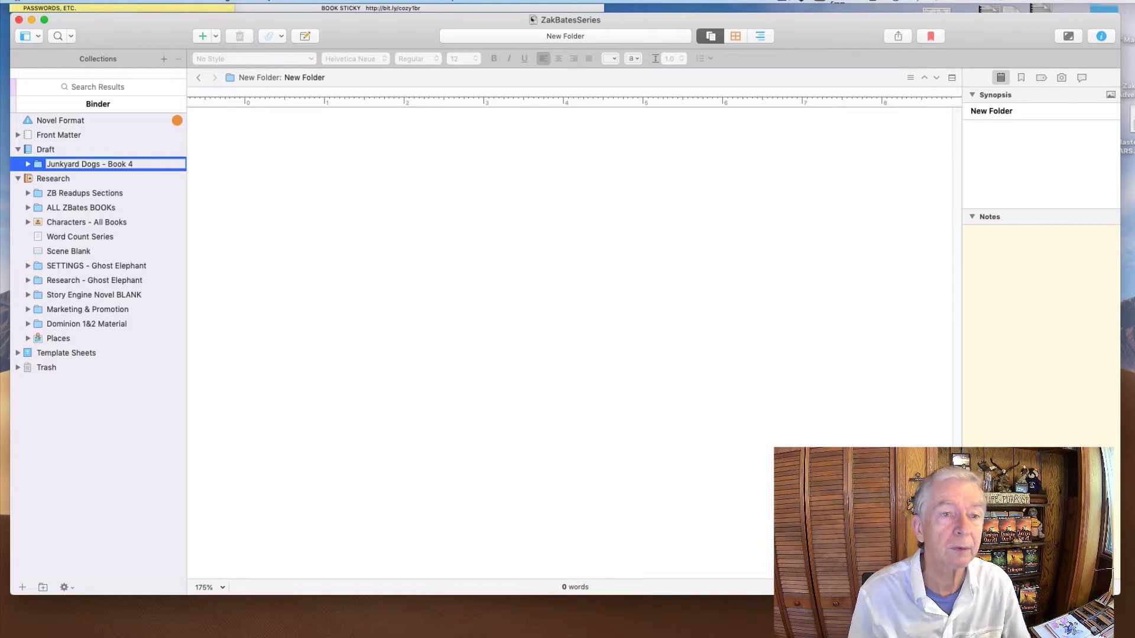
pyautogui.click(28, 165)
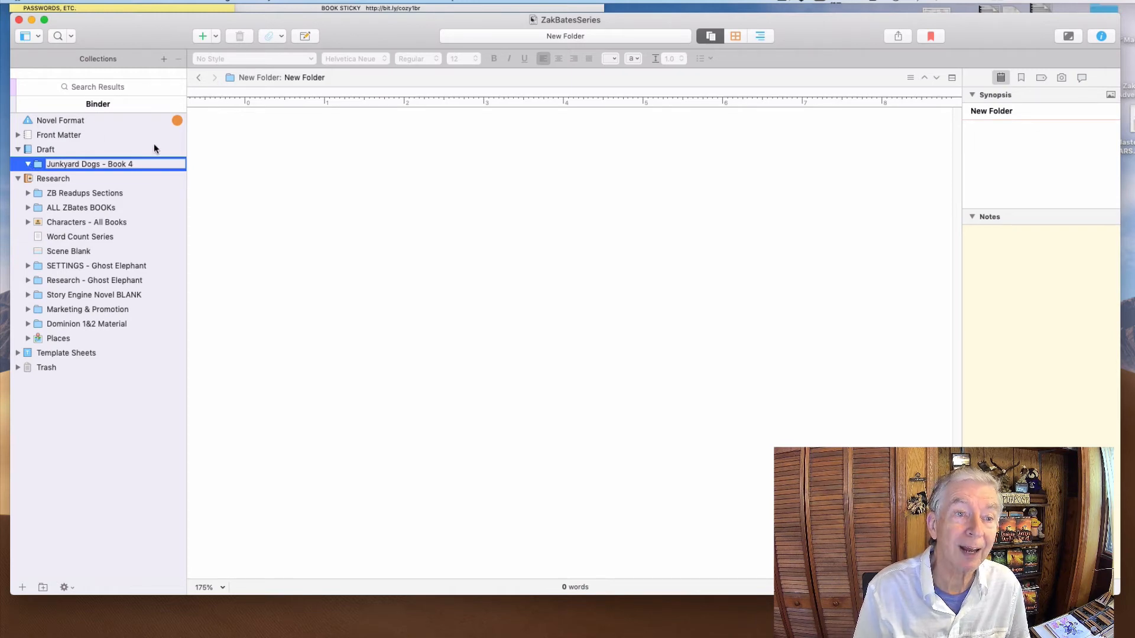
# Duplicate the Scene Blank document in Research and move the copy into the Junkyard Dogs - Book 4 folder
pyautogui.click(42, 255)
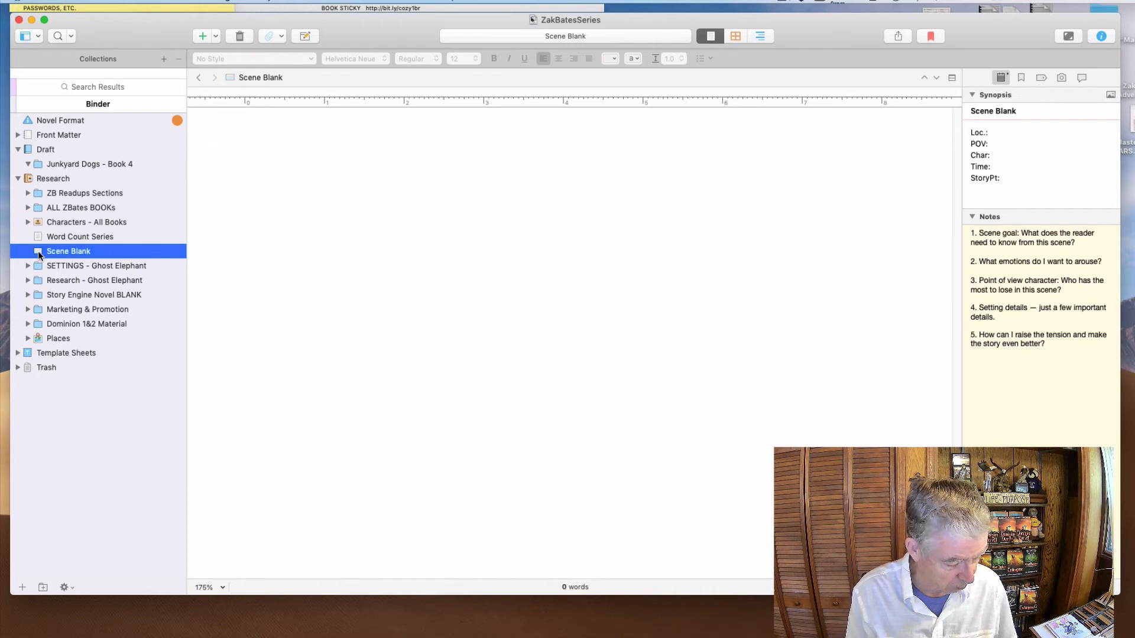
pyautogui.press('super+d')
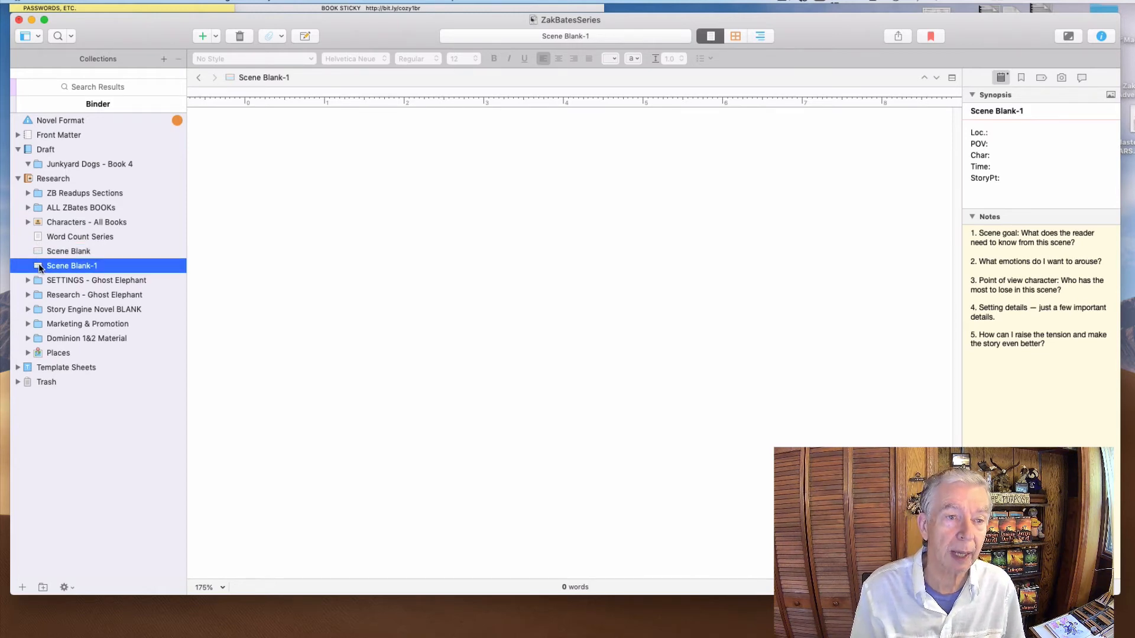
pyautogui.moveTo(40, 267); pyautogui.dragTo(37, 165)
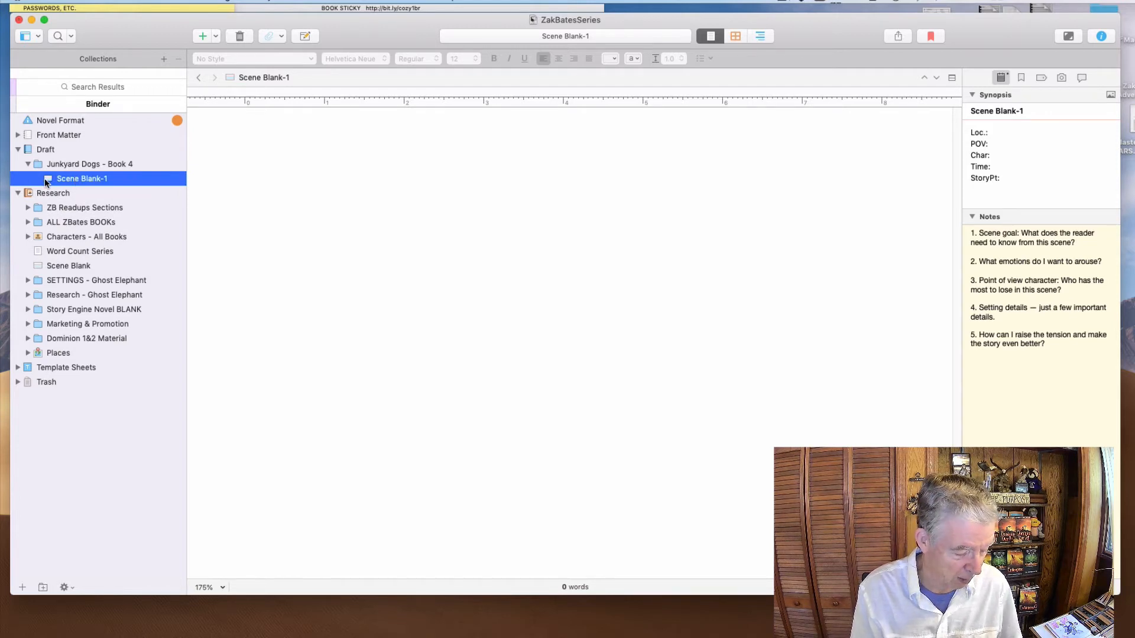
# Duplicate the scene in the Junkyard Dogs - Book 4 folder four times to have five blank scenes
pyautogui.press('super+d')
pyautogui.press('super+d')
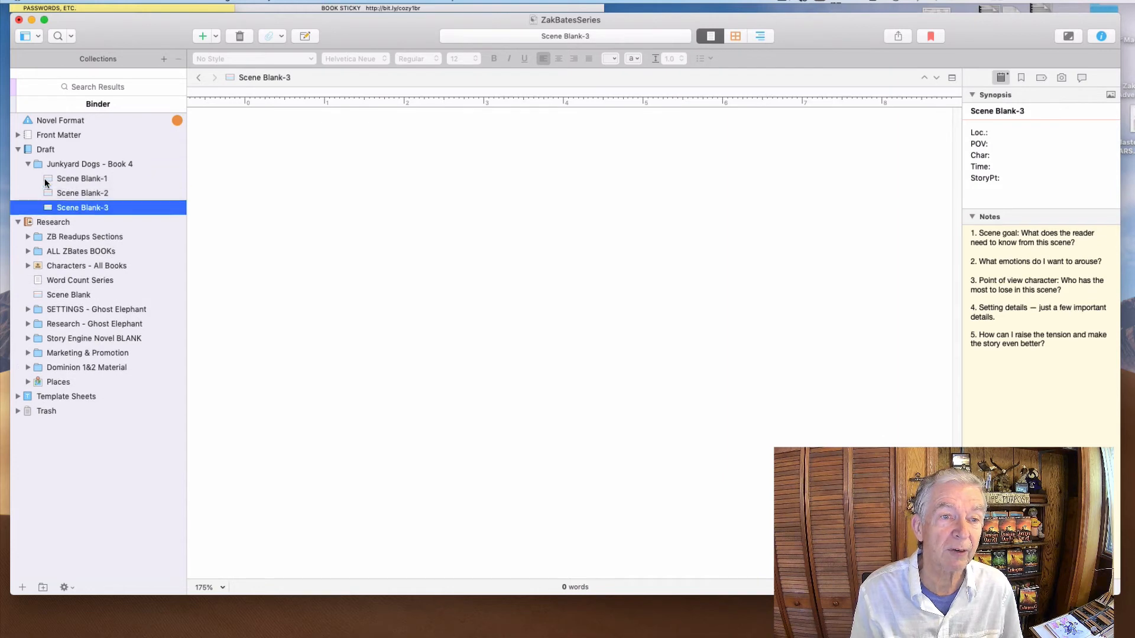
pyautogui.press('super+d')
pyautogui.press('super+d')
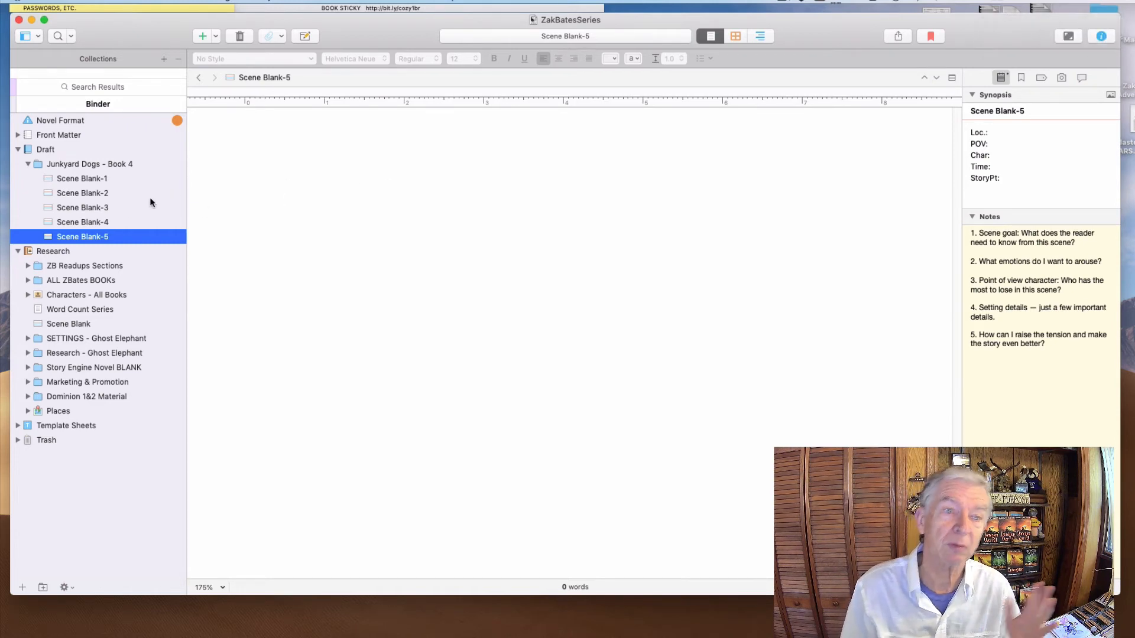
# Add a folder named "Chapter 1" in Junkyard Dogs - Book 4 and move Scene Blank-1 and Scene Blank-2 into it
pyautogui.click(81, 181)
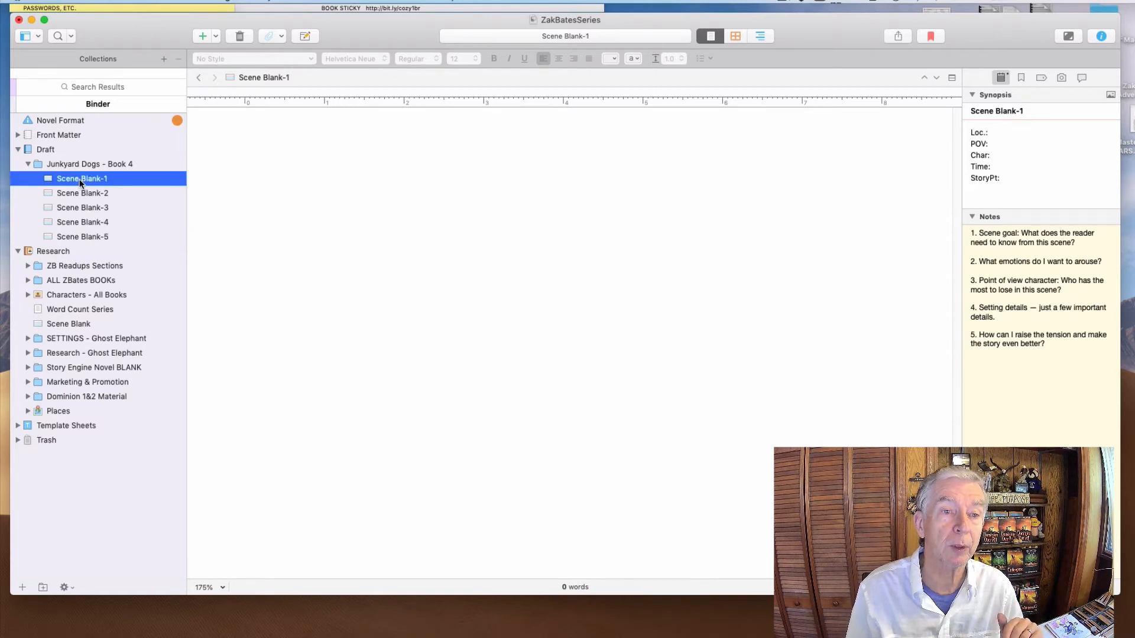
pyautogui.click(43, 587)
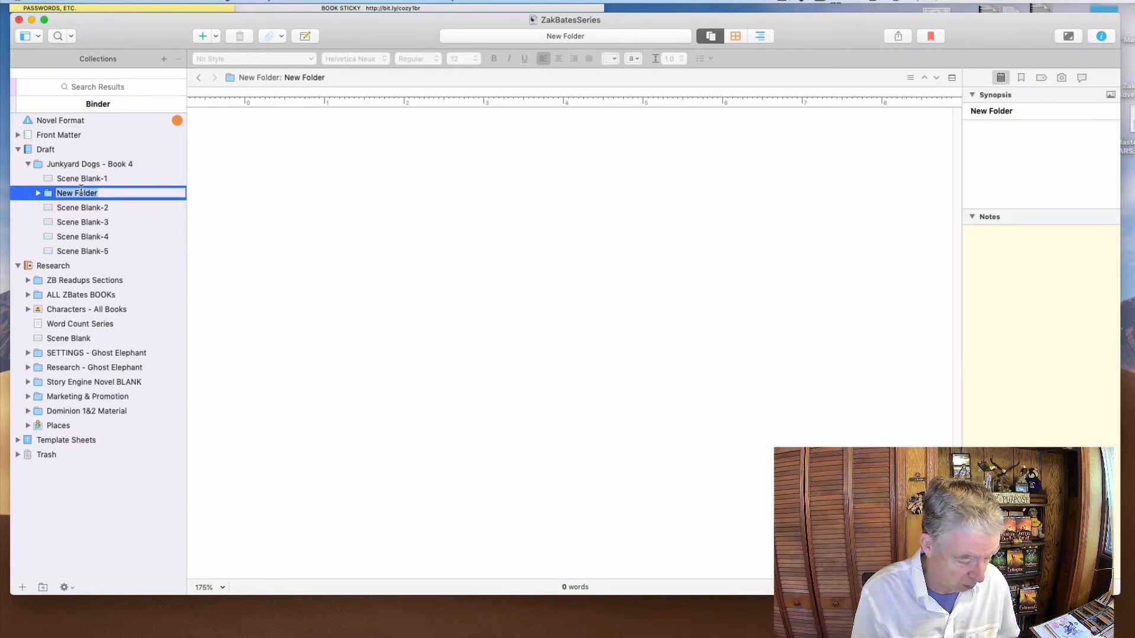
pyautogui.write('Chapter')
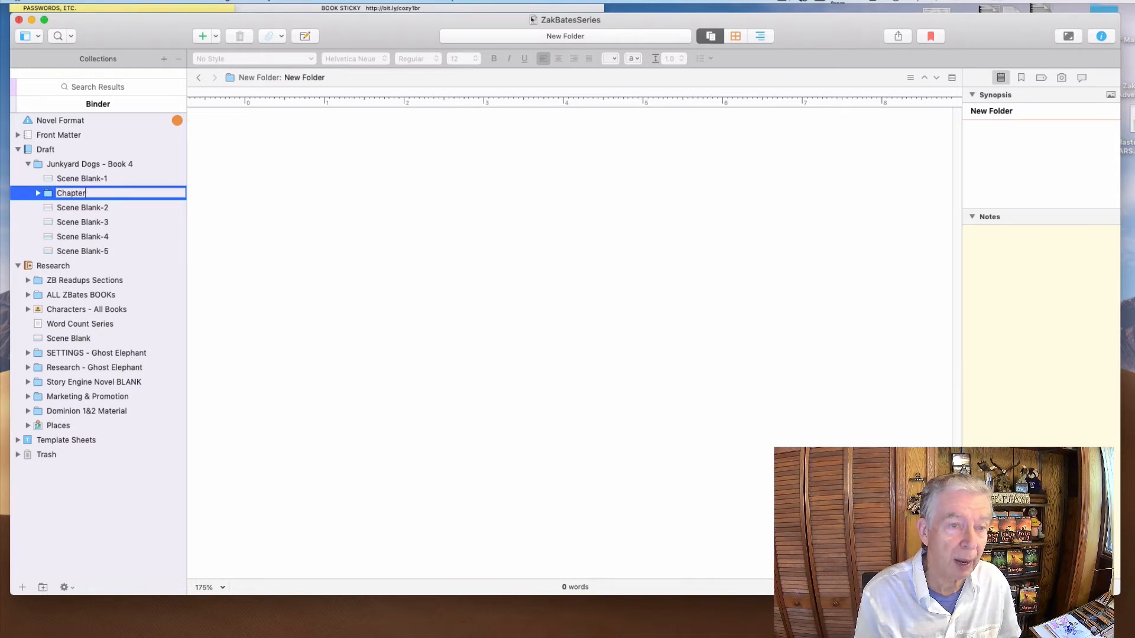
pyautogui.write(' 1')
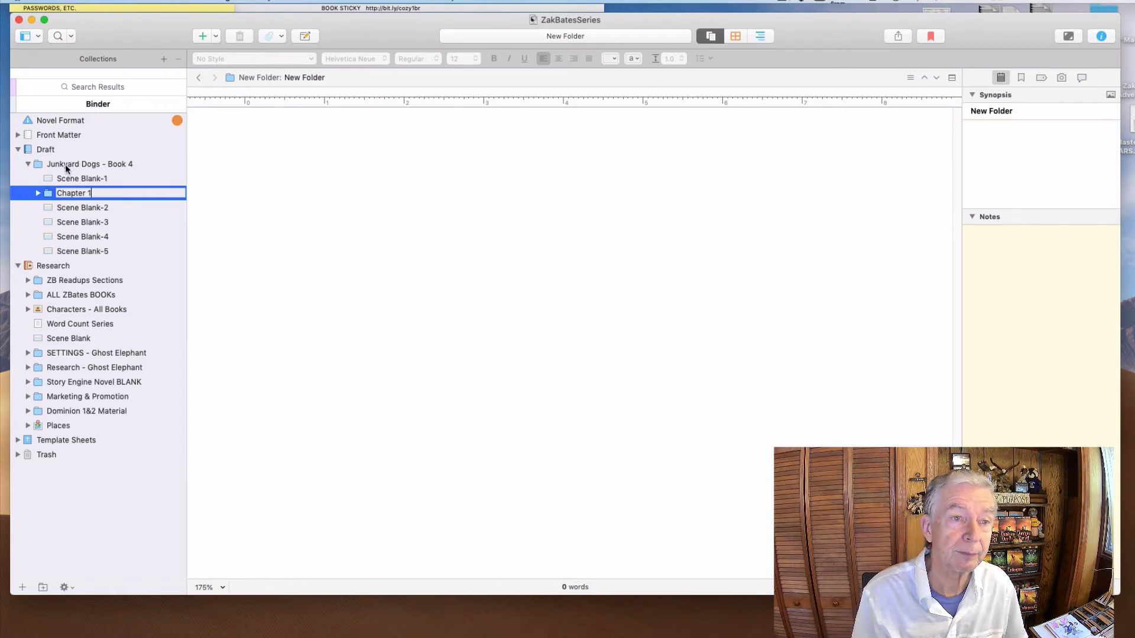
pyautogui.press('Return')
pyautogui.moveTo(71, 179)
pyautogui.mouseDown()
pyautogui.moveTo(68, 194)
pyautogui.moveTo(63, 180)
pyautogui.mouseUp()
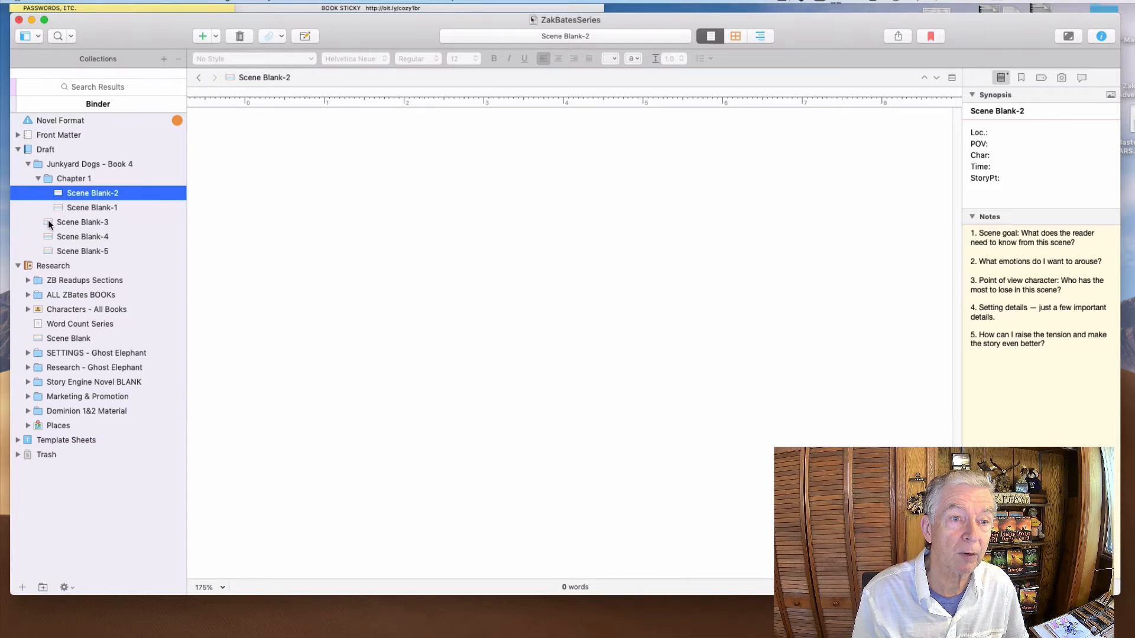
# Add a second folder below Chapter 1 in Junkyard Dogs - Book 4 and move Scene Blank-3 and Scene Blank-4 into it
pyautogui.click(43, 587)
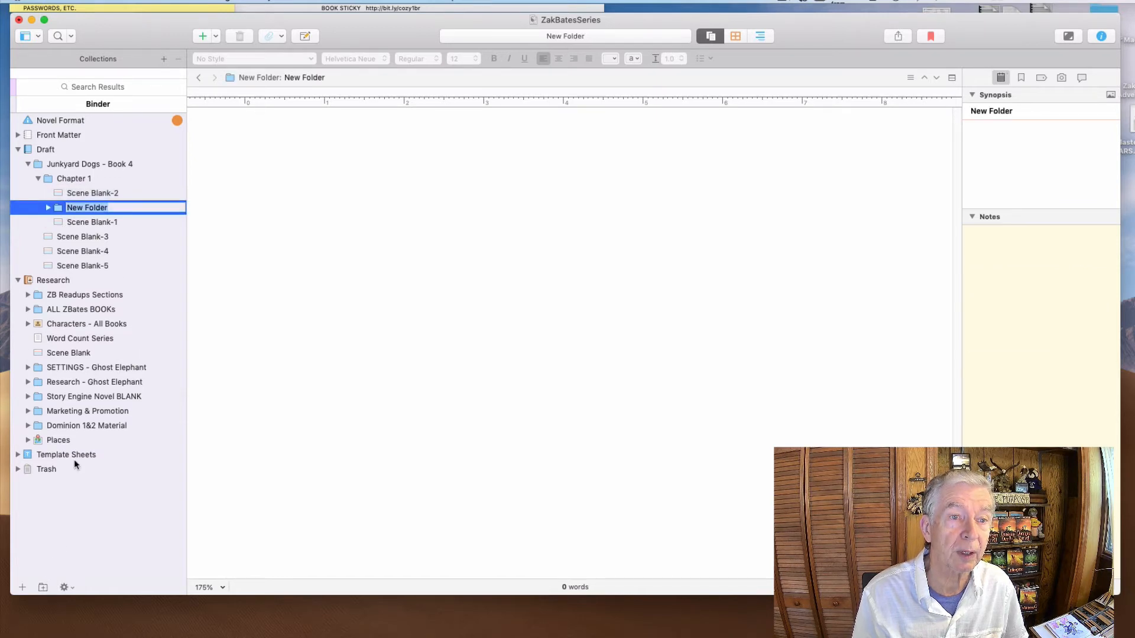
pyautogui.click(53, 212)
pyautogui.moveTo(53, 214); pyautogui.dragTo(37, 229)
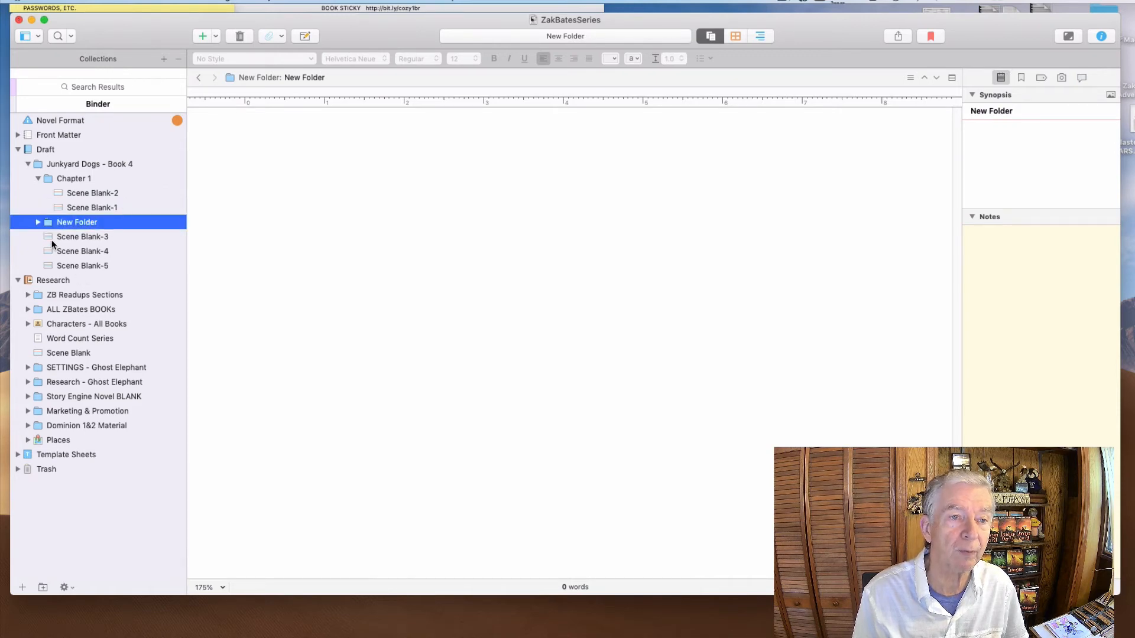
pyautogui.moveTo(52, 238)
pyautogui.mouseDown()
pyautogui.moveTo(66, 223)
pyautogui.moveTo(66, 246)
pyautogui.mouseUp()
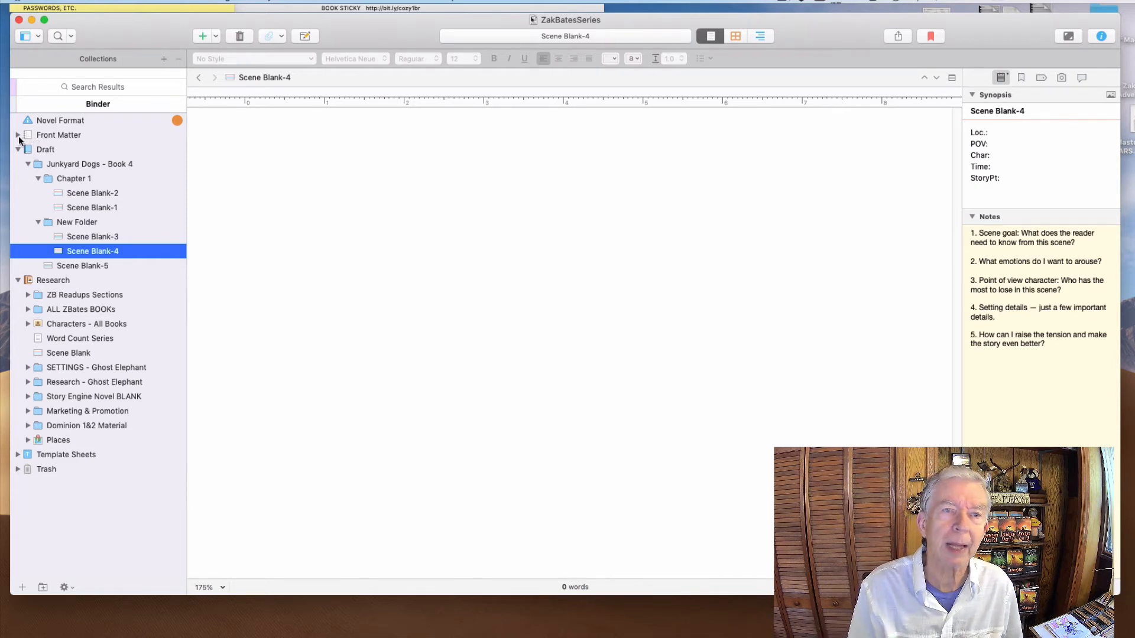
# Review the blank and IVORY seven-point story documents in Front Matter, then collapse Front Matter
pyautogui.click(18, 135)
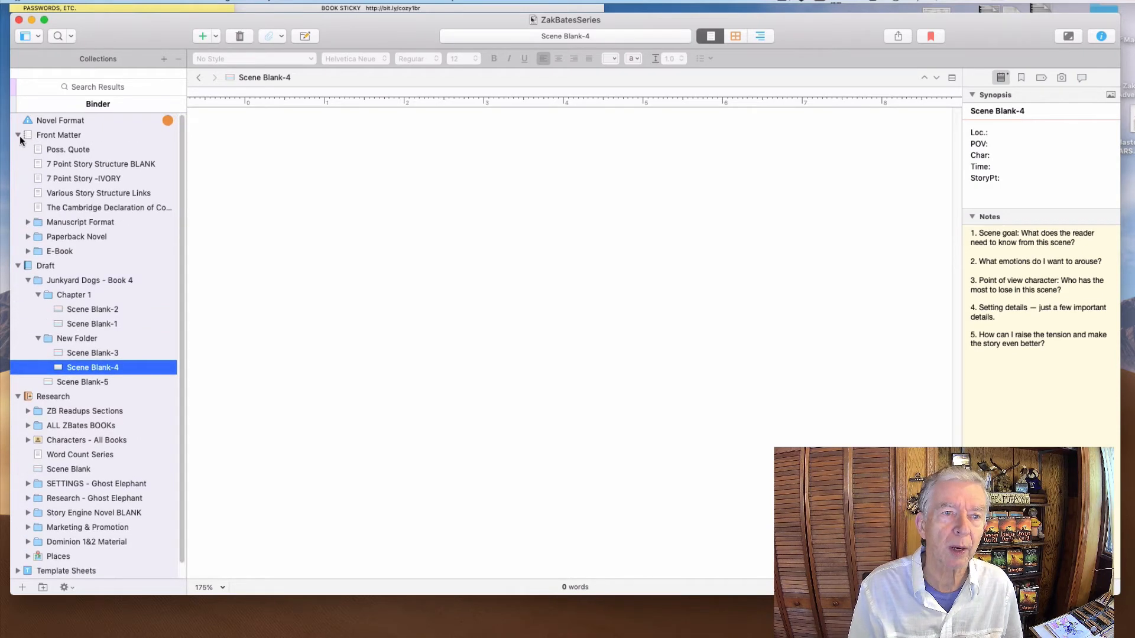
pyautogui.click(37, 165)
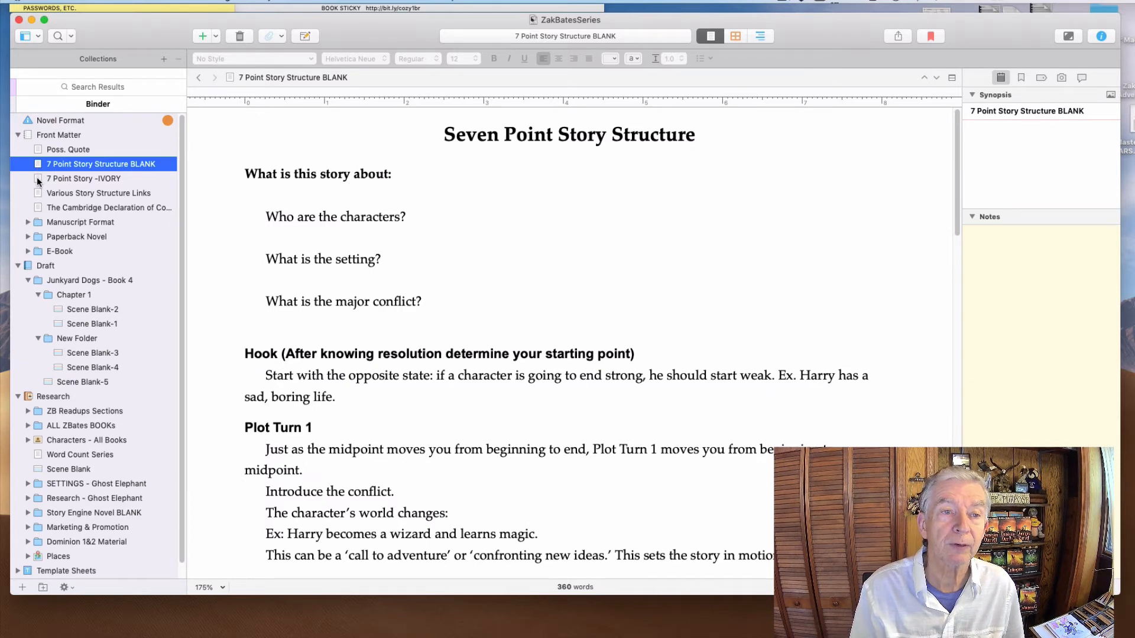
pyautogui.click(36, 178)
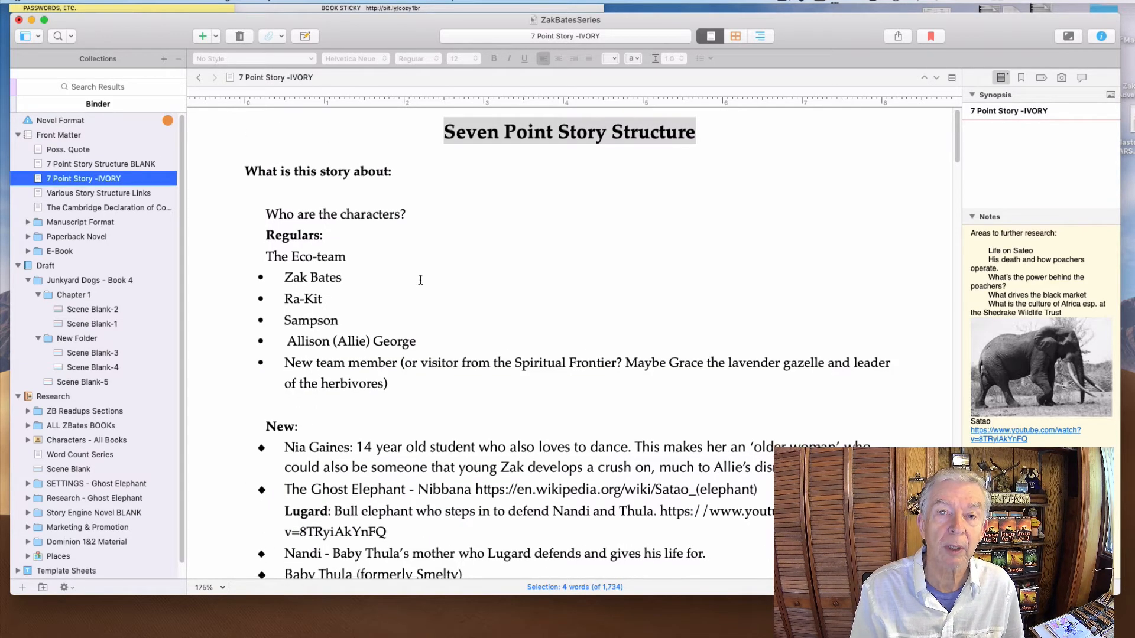
pyautogui.scroll(-4, 421, 279)
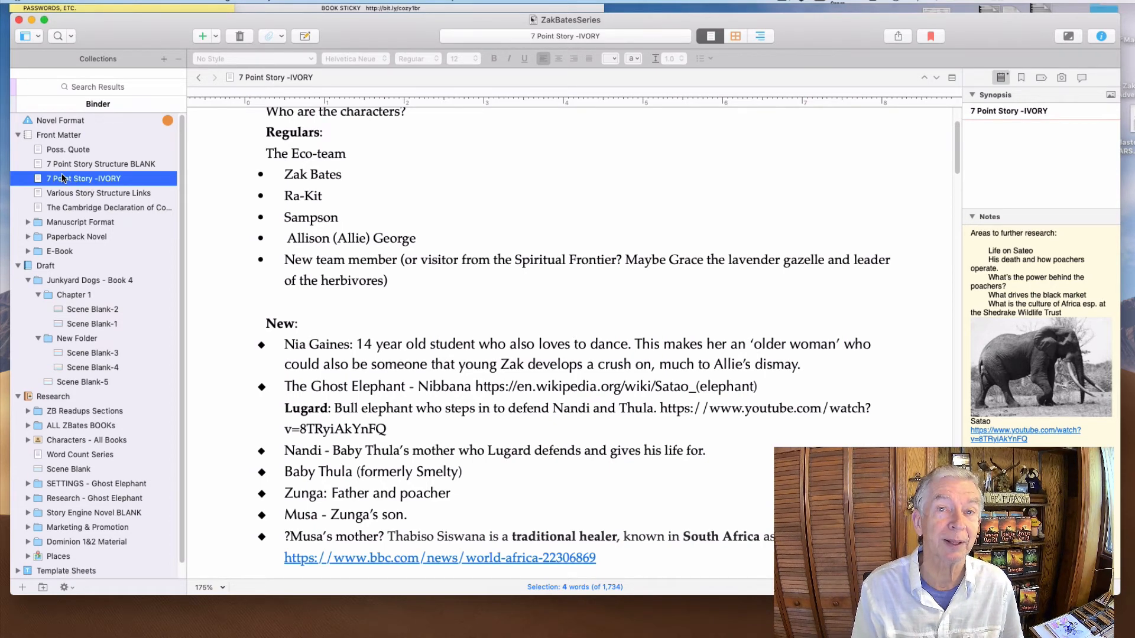
pyautogui.click(18, 135)
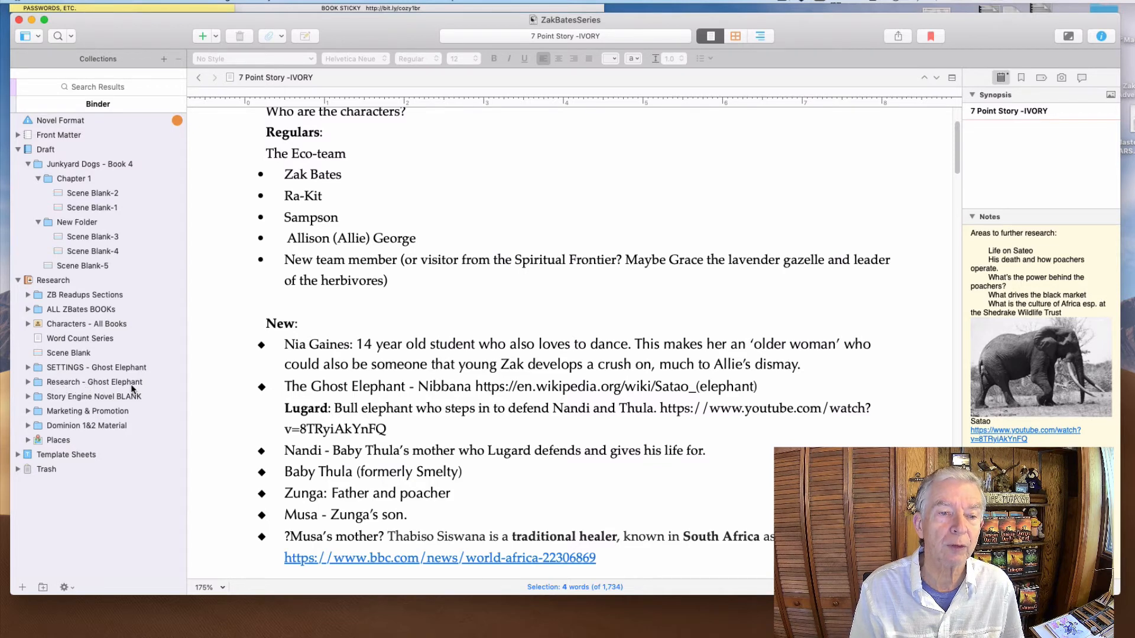
# Examine the Vomeronasal Organ, Sensory Organs and Misc. Notes/Quotes documents in the Research - Ghost Elephant folder, leaving the folder collapsed
pyautogui.click(29, 382)
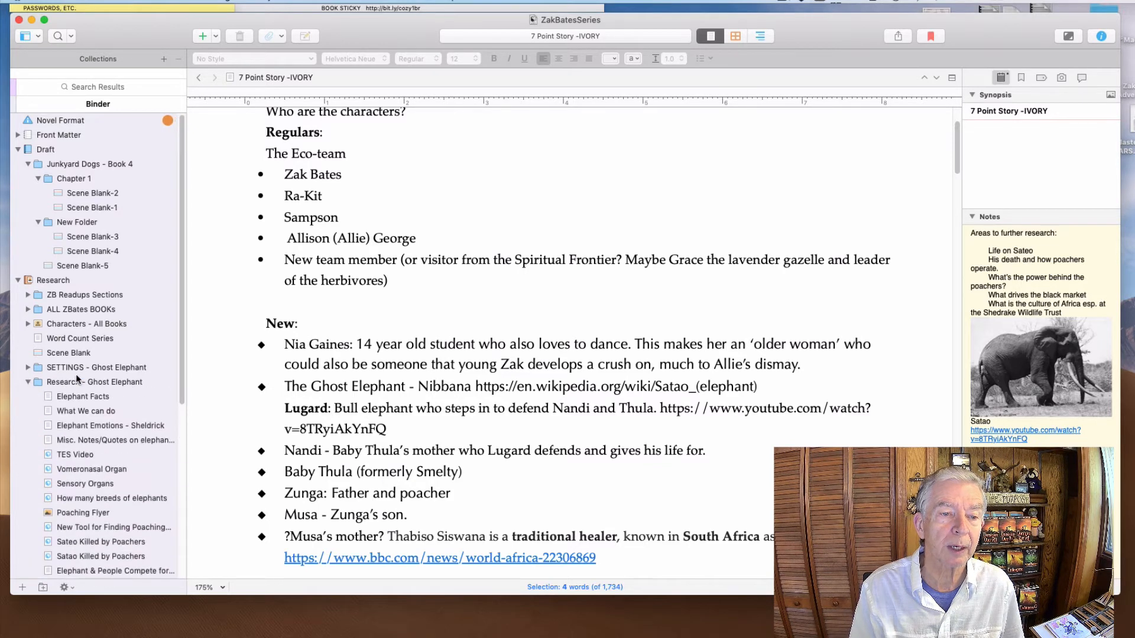
pyautogui.scroll(-6, 77, 383)
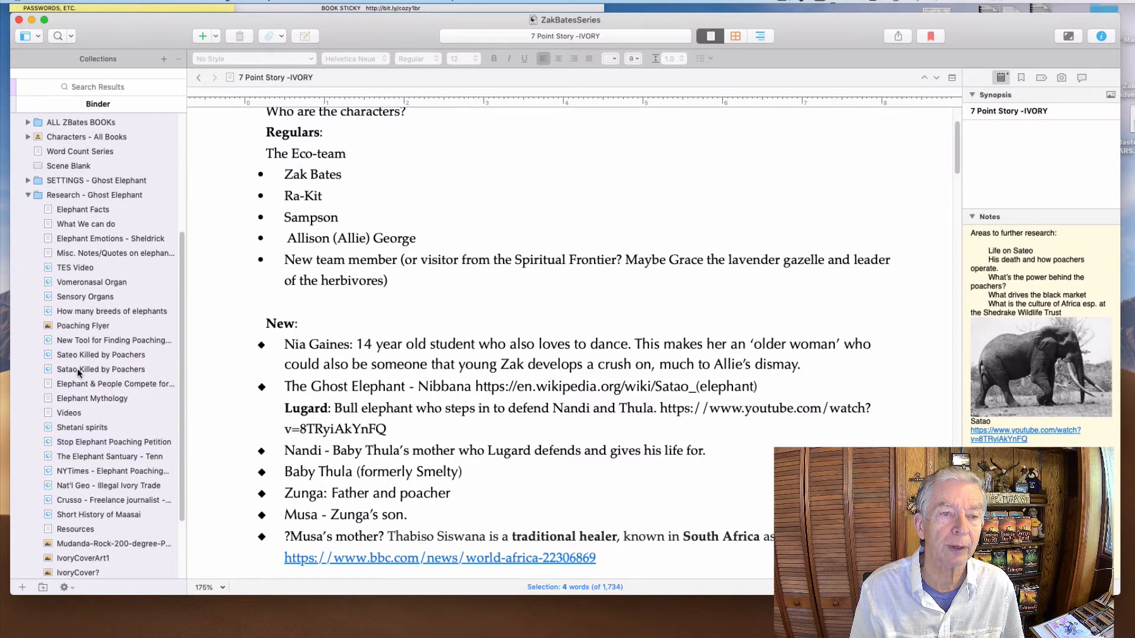
pyautogui.click(46, 281)
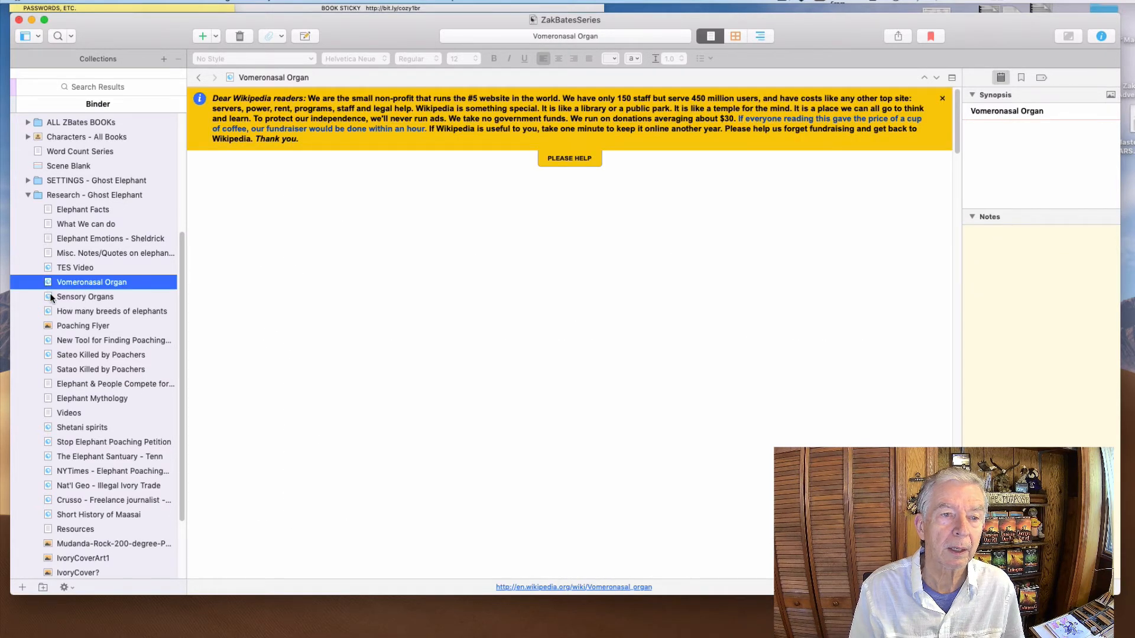
pyautogui.click(51, 298)
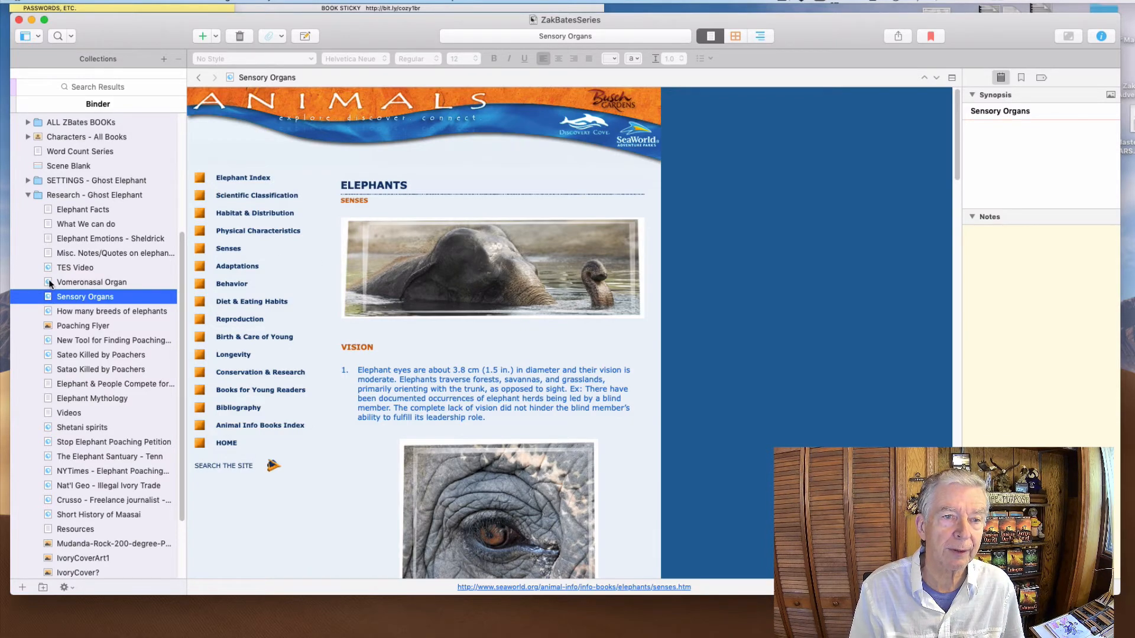
pyautogui.click(48, 255)
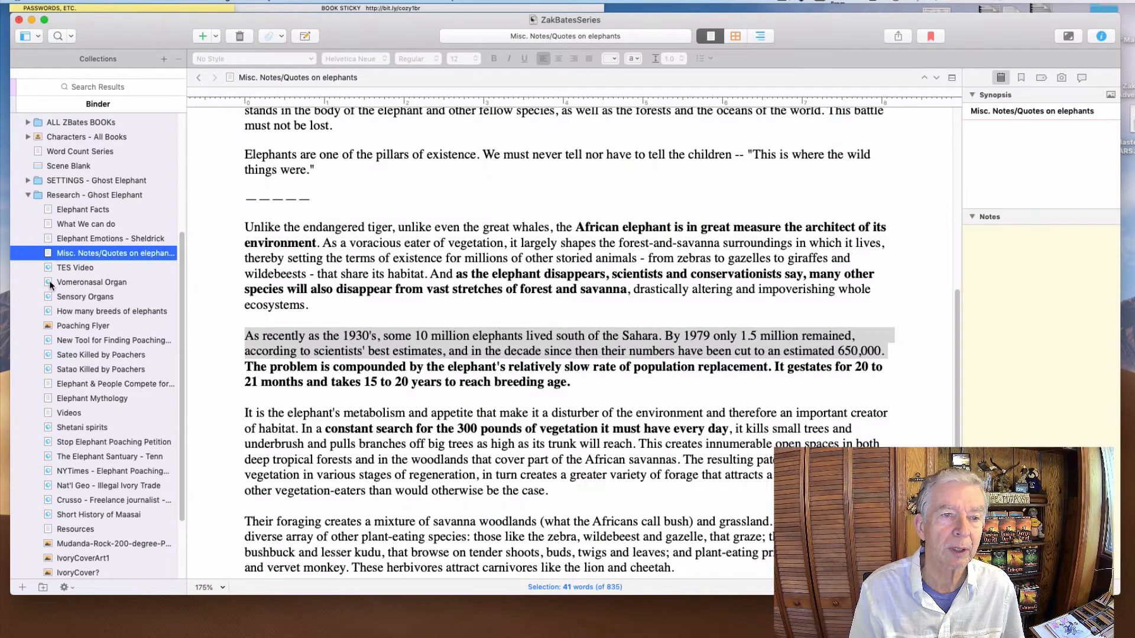
pyautogui.click(51, 297)
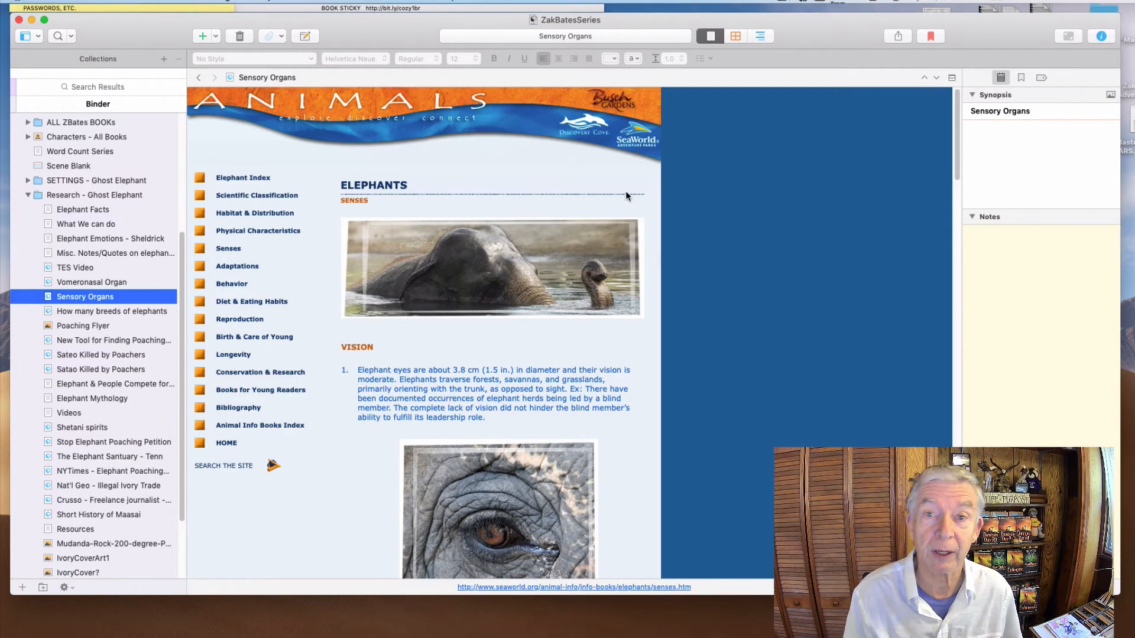
pyautogui.click(27, 194)
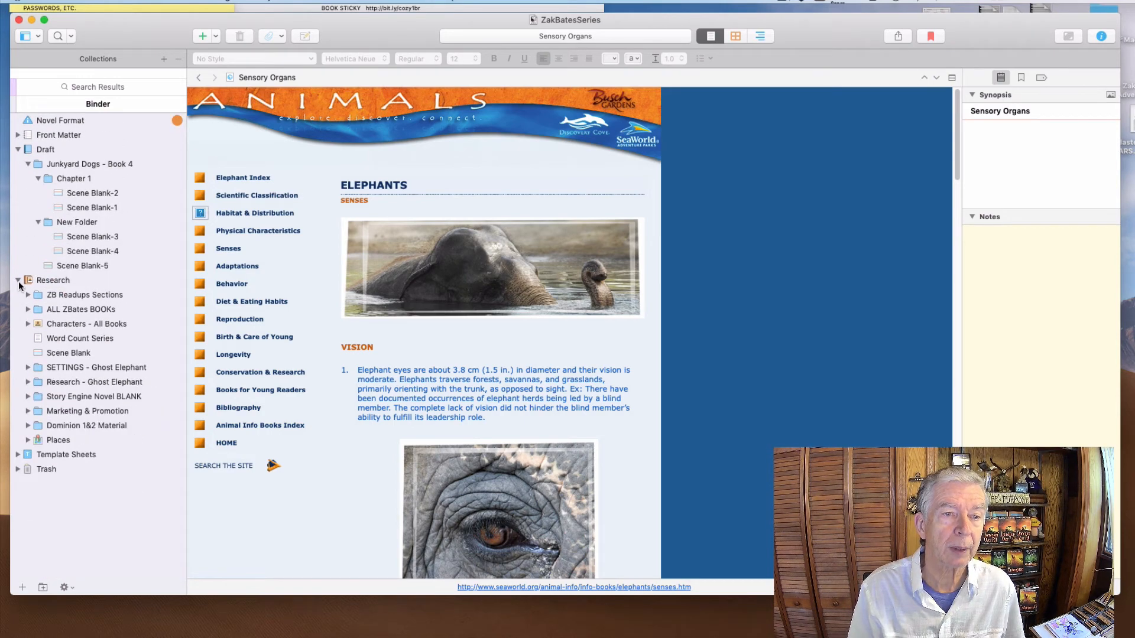
pyautogui.click(27, 383)
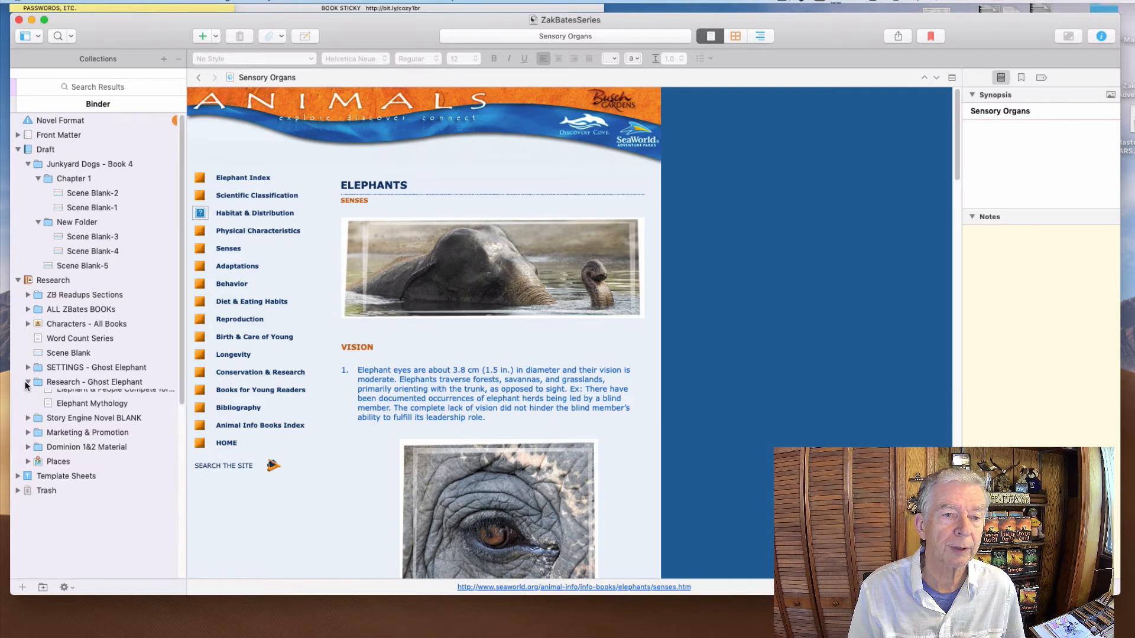
pyautogui.click(27, 382)
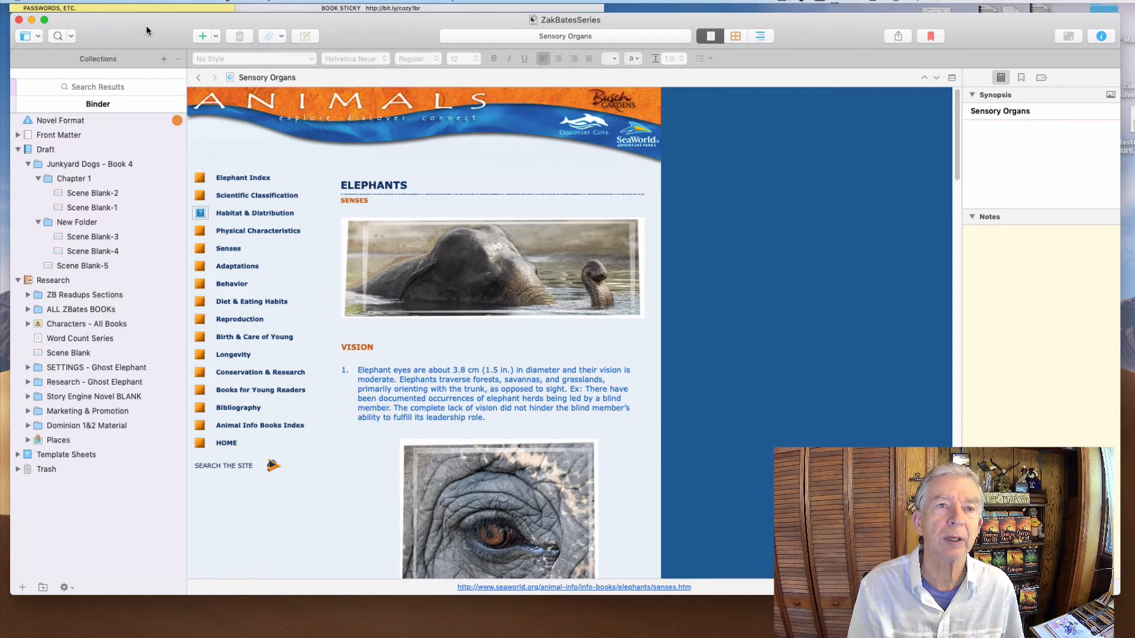
# Create a new project named "Test2" on the Desktop from the Swift's Visionary Fiction template and reposition its window
pyautogui.click(96, 1)
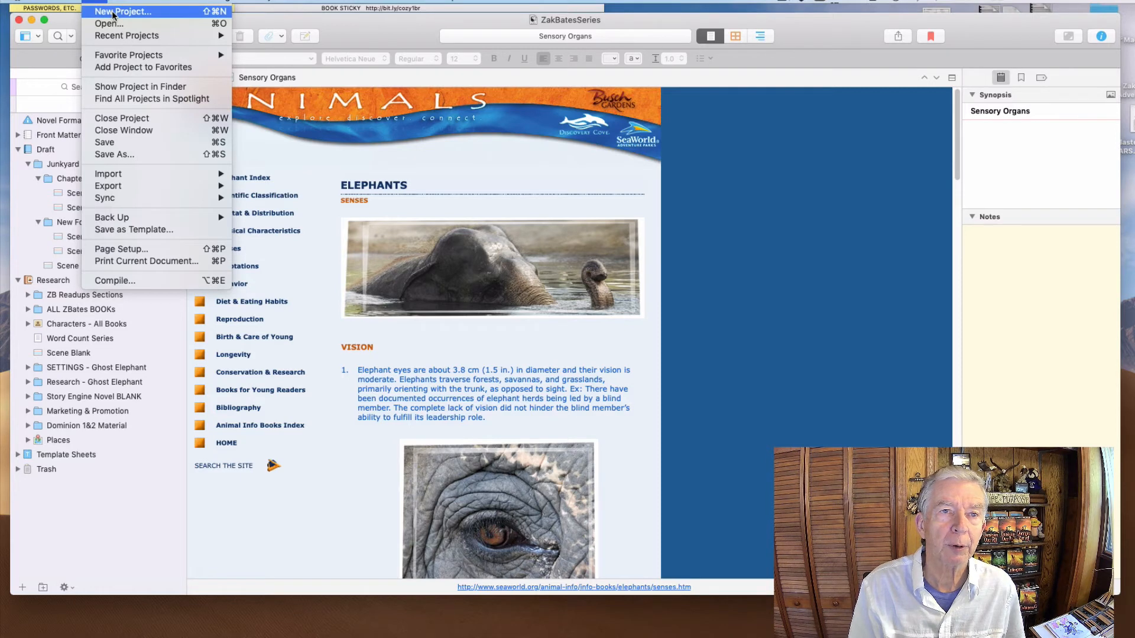
pyautogui.click(112, 13)
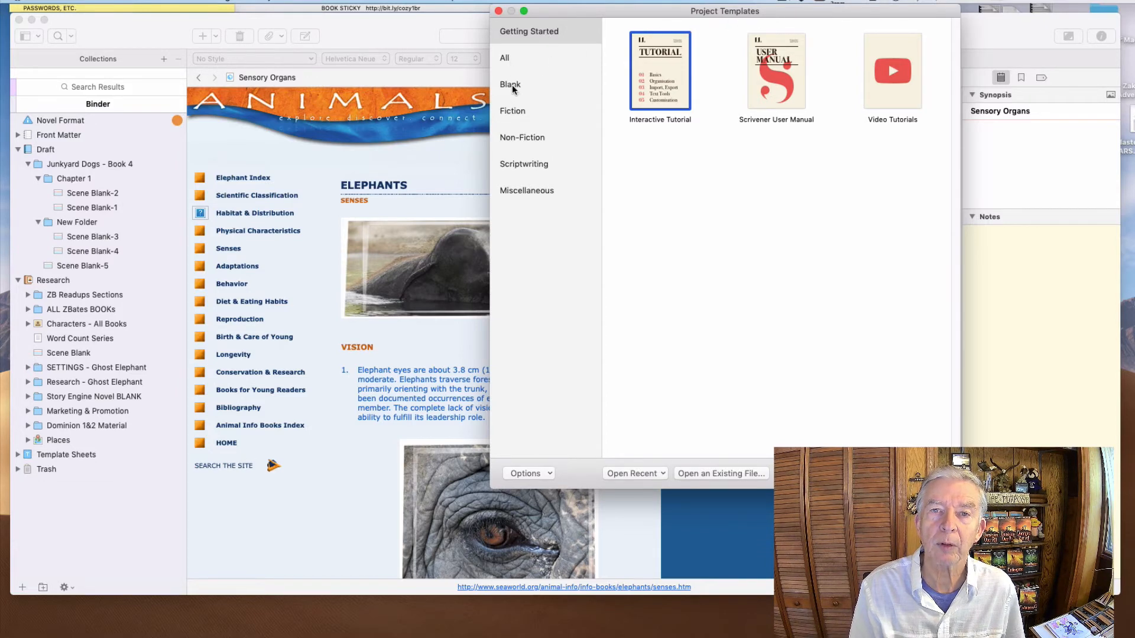
pyautogui.click(514, 114)
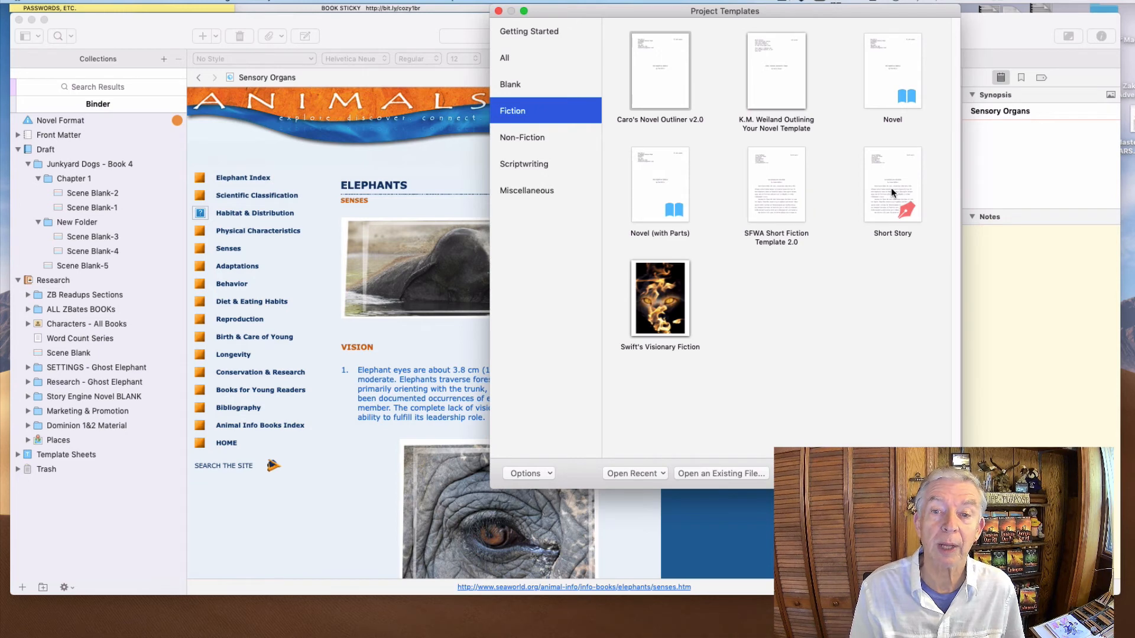
pyautogui.doubleClick(670, 313)
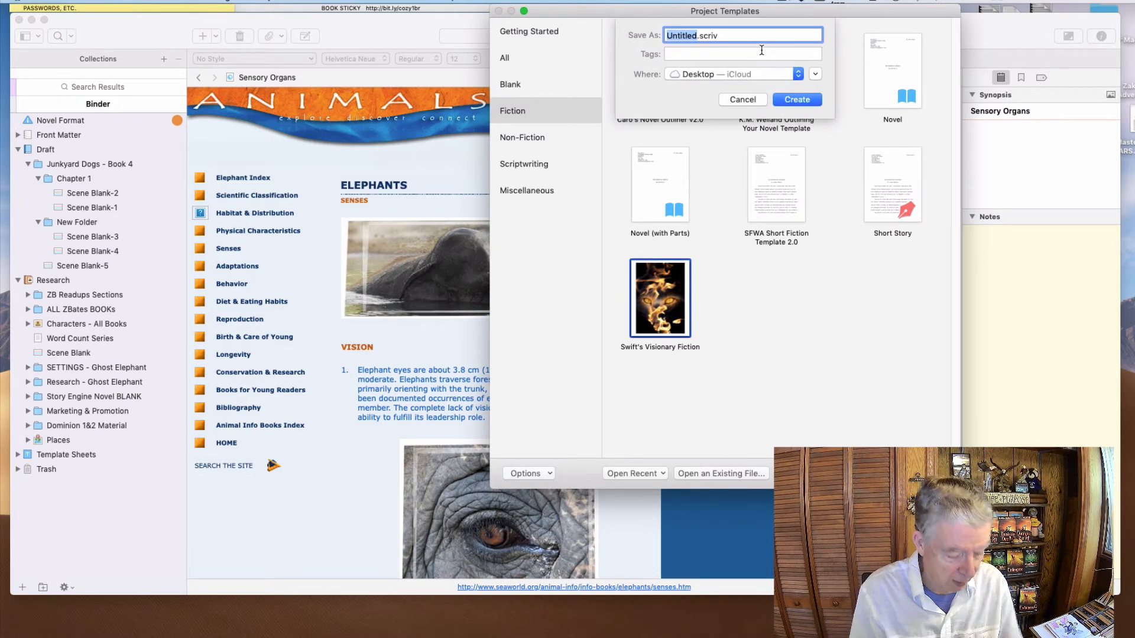
pyautogui.write('Test')
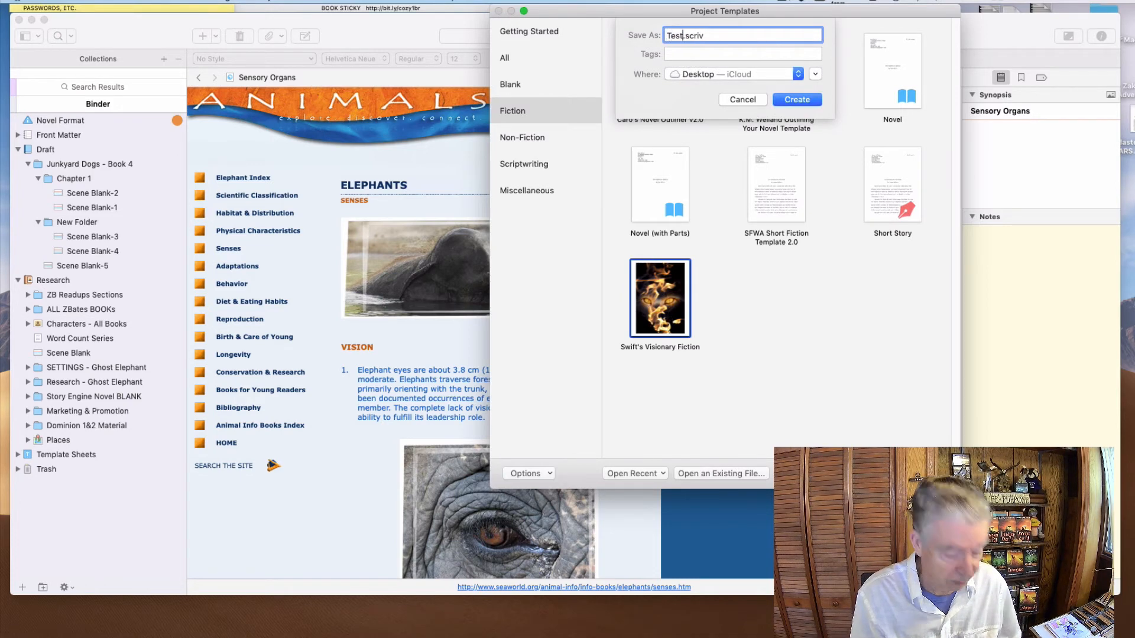
pyautogui.write('2')
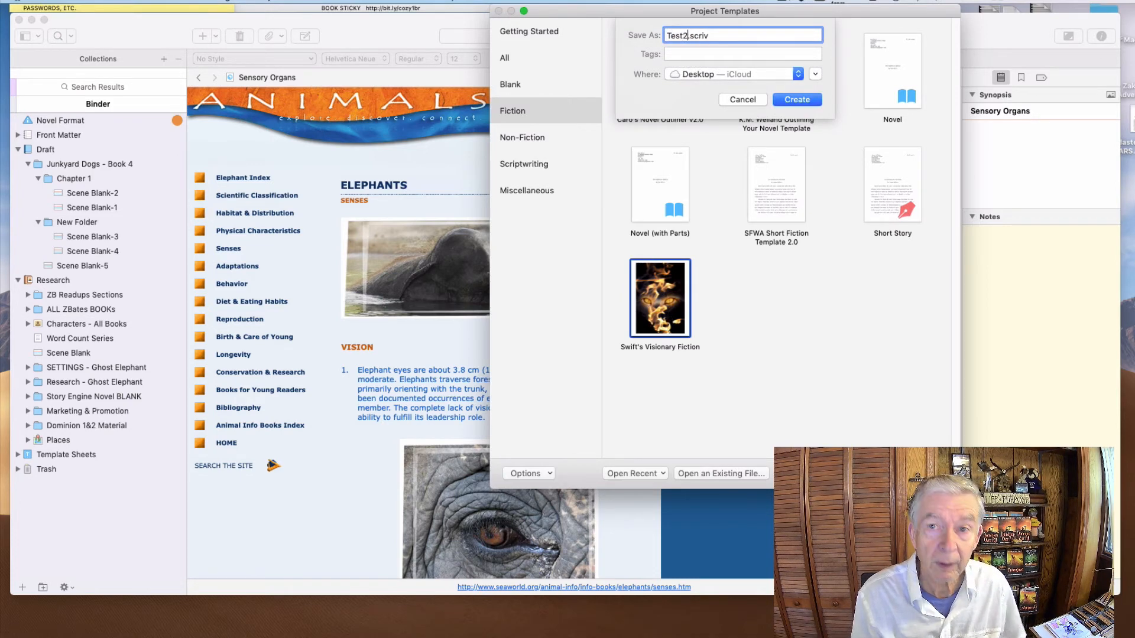
pyautogui.click(785, 102)
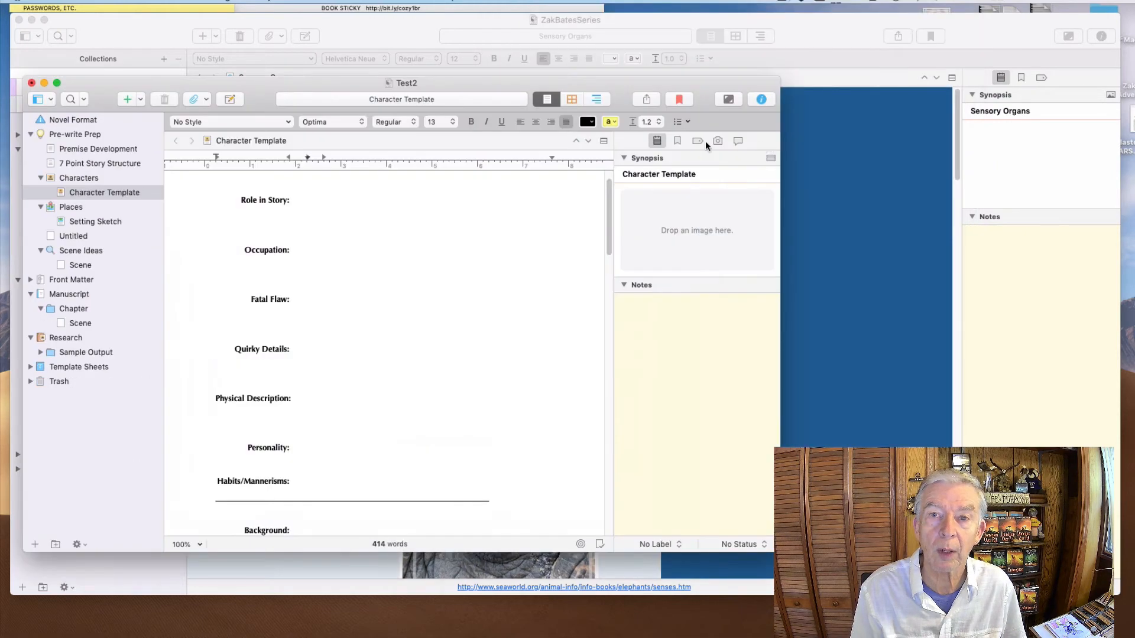
pyautogui.moveTo(641, 80); pyautogui.dragTo(801, 16)
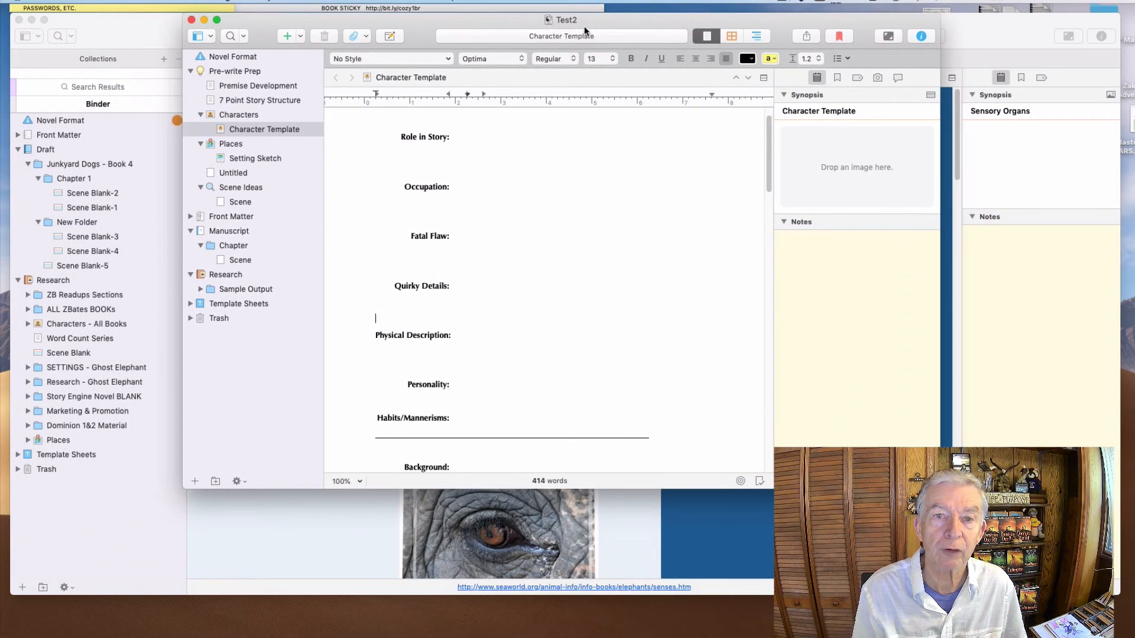
# Review the Premise Development, 7 Point Story Structure and Character Template documents in the Test2 project's Pre-write Prep section
pyautogui.click(212, 84)
pyautogui.click(212, 86)
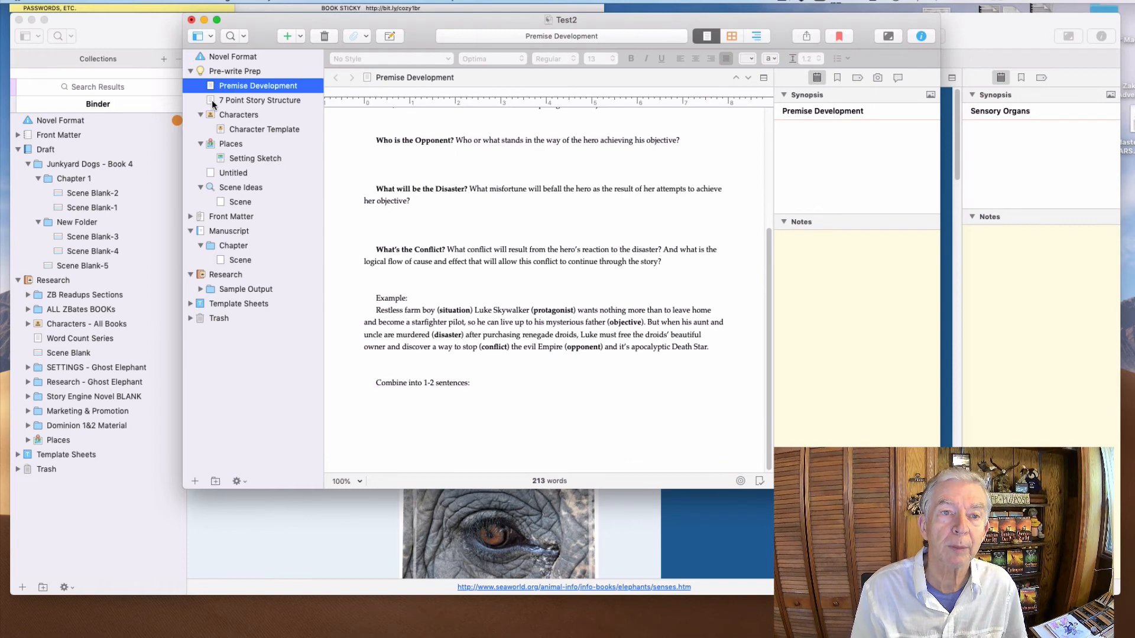
pyautogui.click(212, 101)
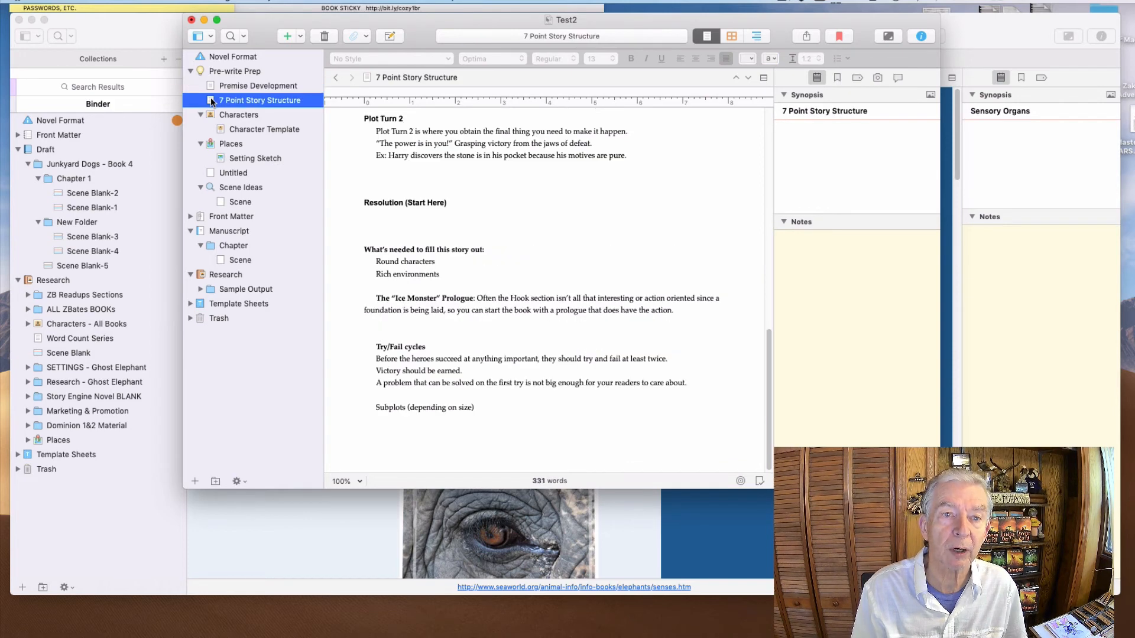
pyautogui.click(233, 130)
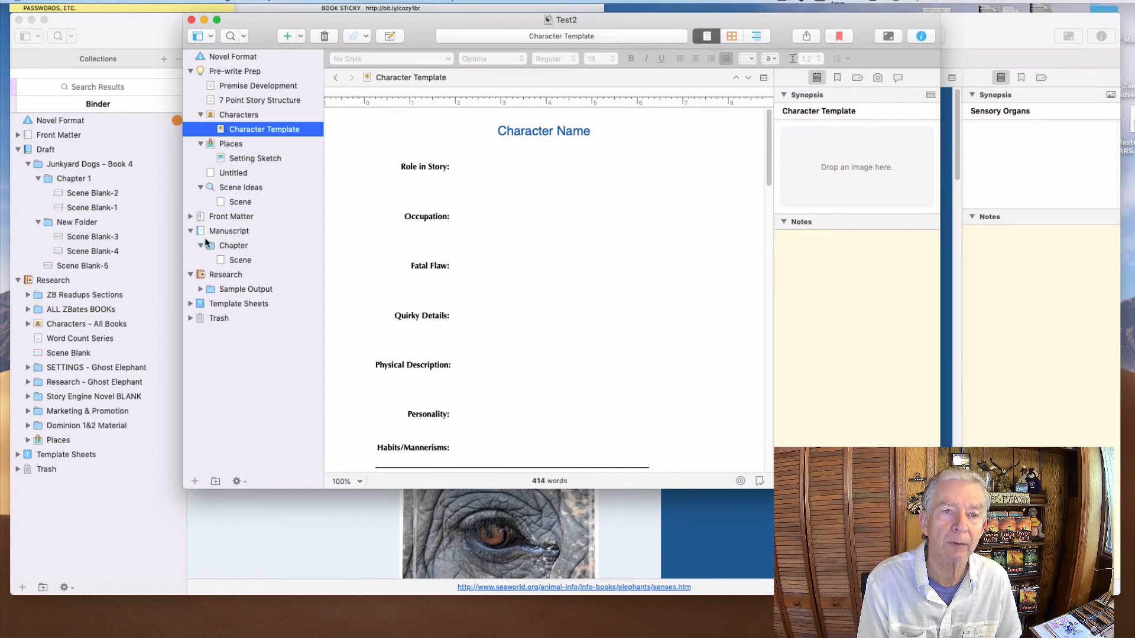
# Look inside Front Matter in the Test2 project, leaving it and Manuscript collapsed and Research expanded
pyautogui.click(190, 217)
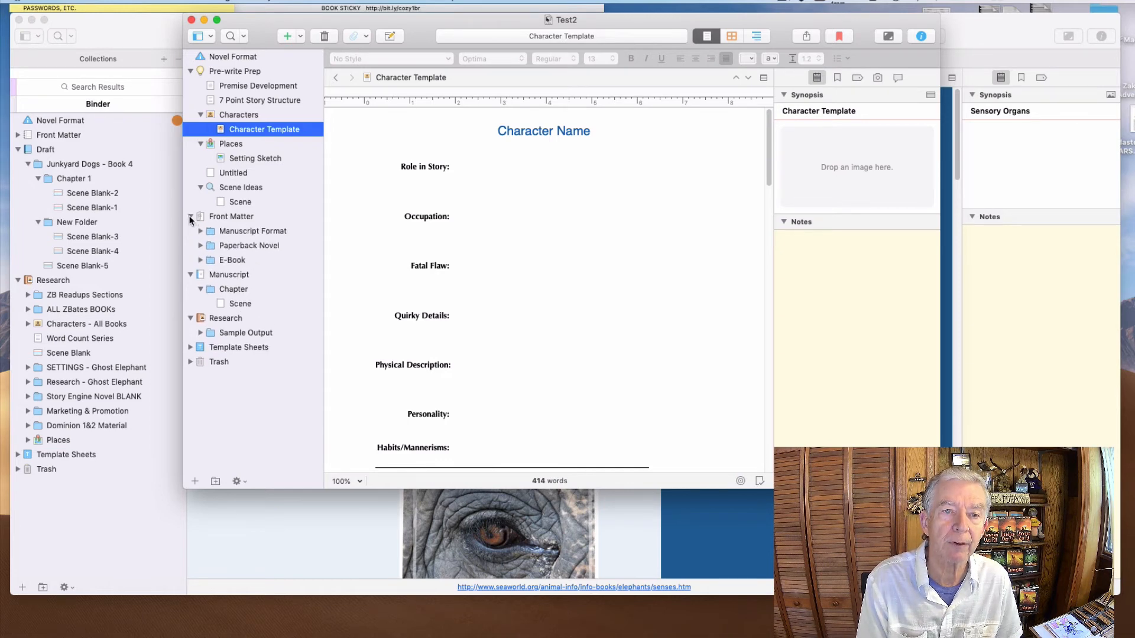
pyautogui.click(190, 218)
pyautogui.click(190, 231)
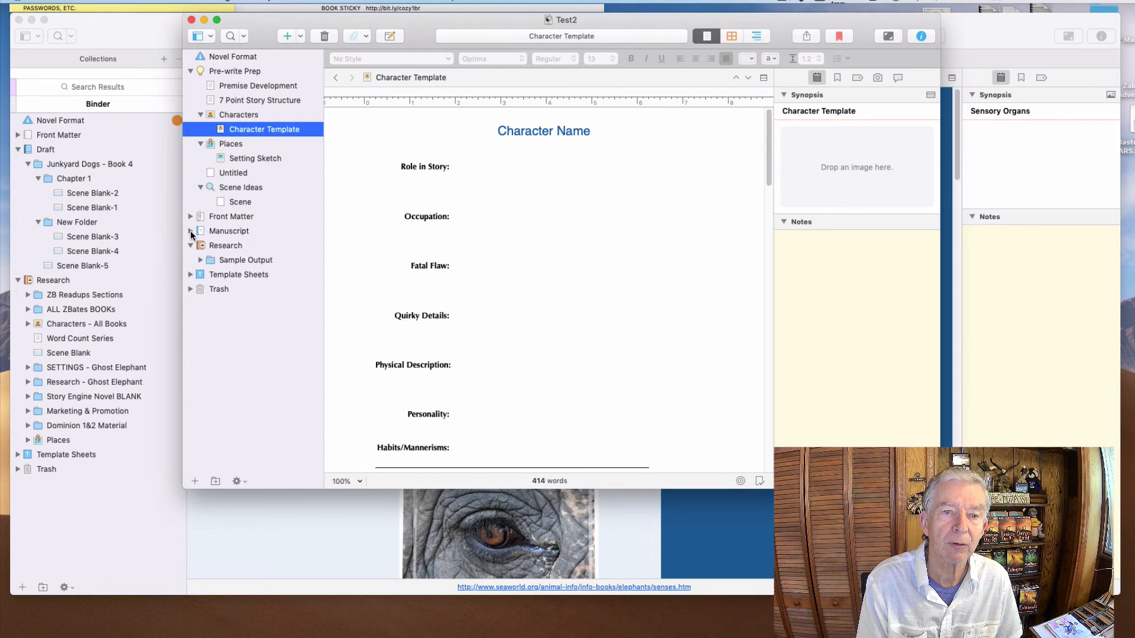
pyautogui.click(191, 246)
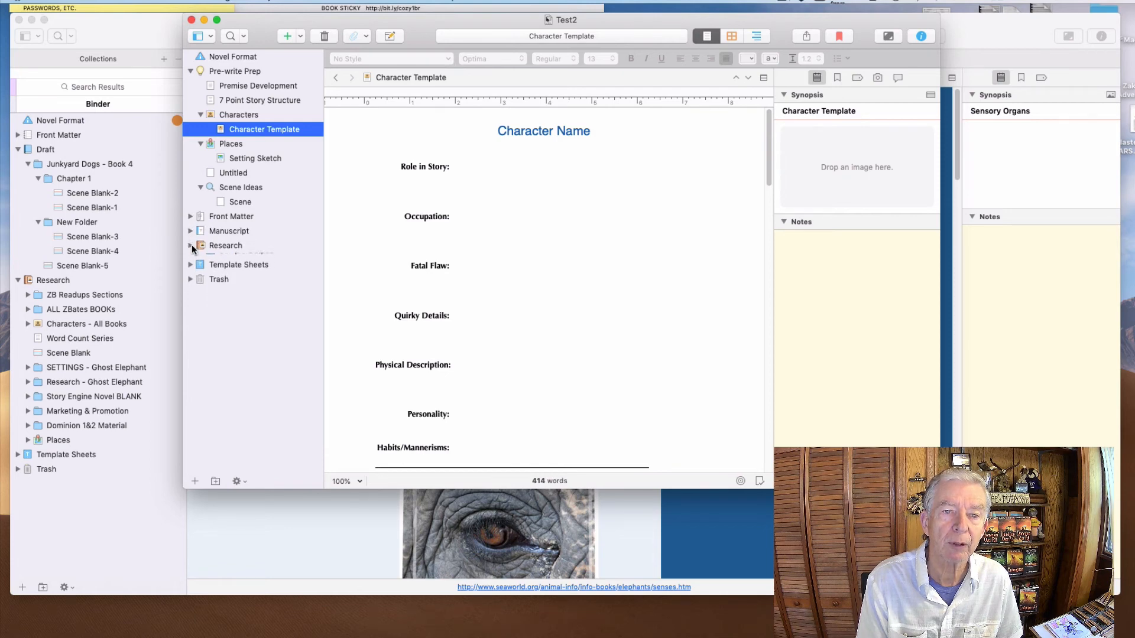
pyautogui.click(191, 246)
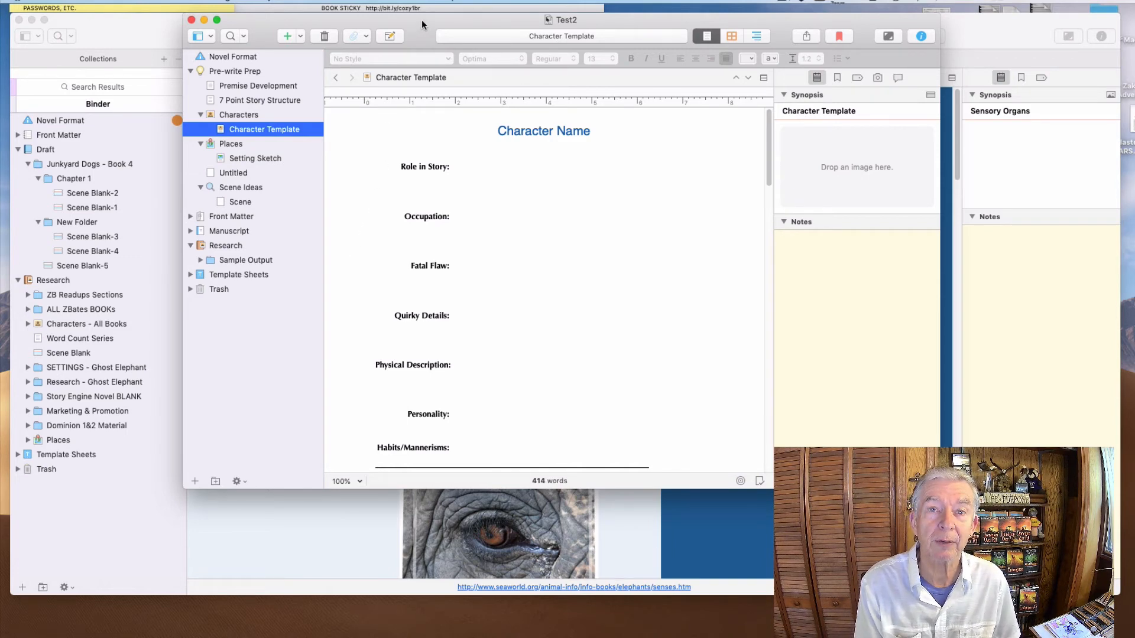
# Return to the ZakBatesSeries project, open the Junkyard Dogs - Book 4 folder and expand Front Matter
pyautogui.click(998, 22)
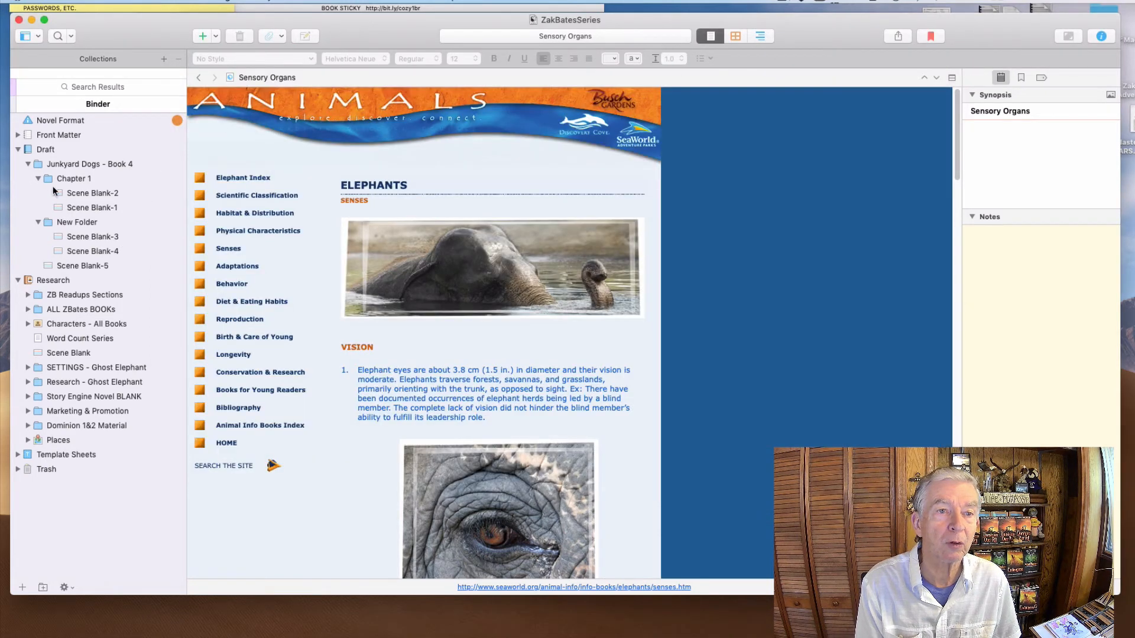
pyautogui.click(37, 167)
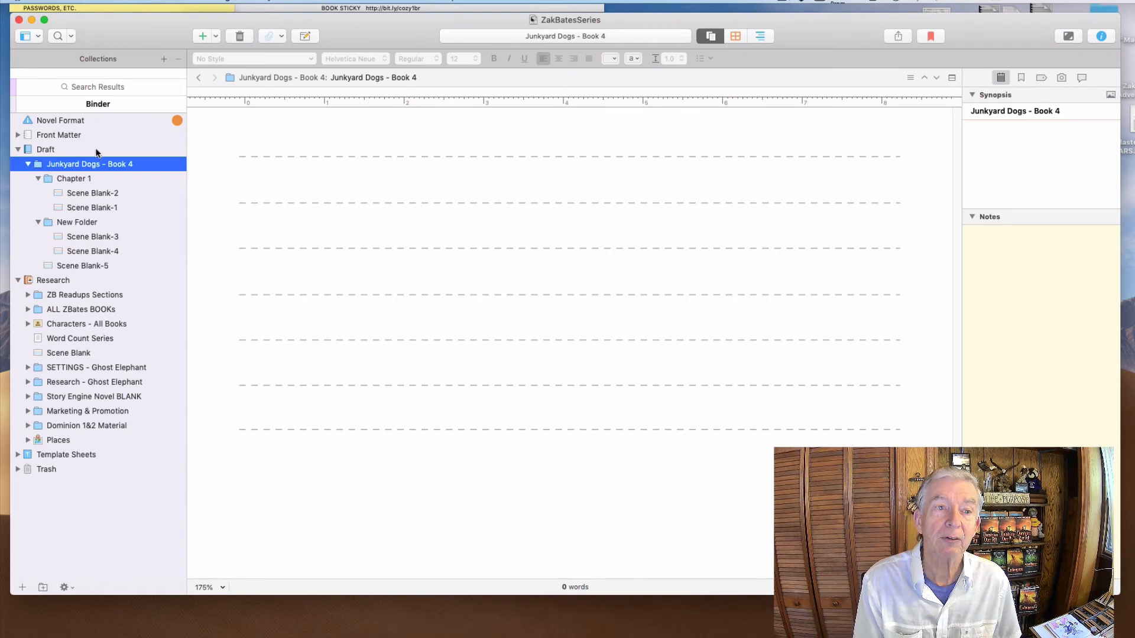
pyautogui.click(18, 136)
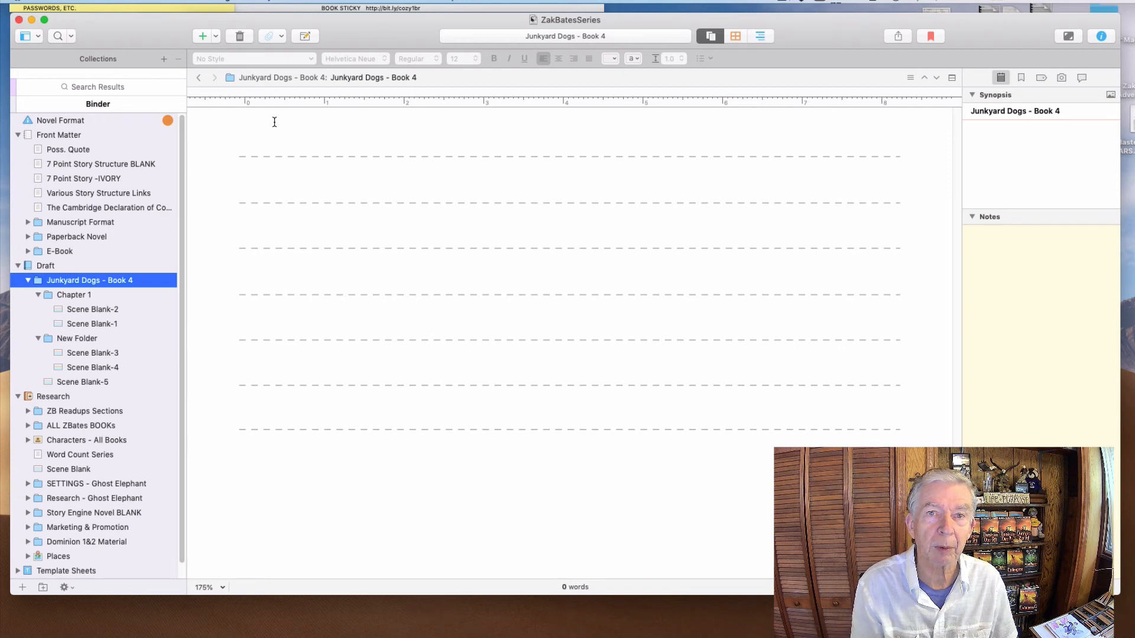
# Switch to the Book.Biz.Marketing v2 Copy project and examine its binder from Draft through the Research folders
pyautogui.click(412, 3)
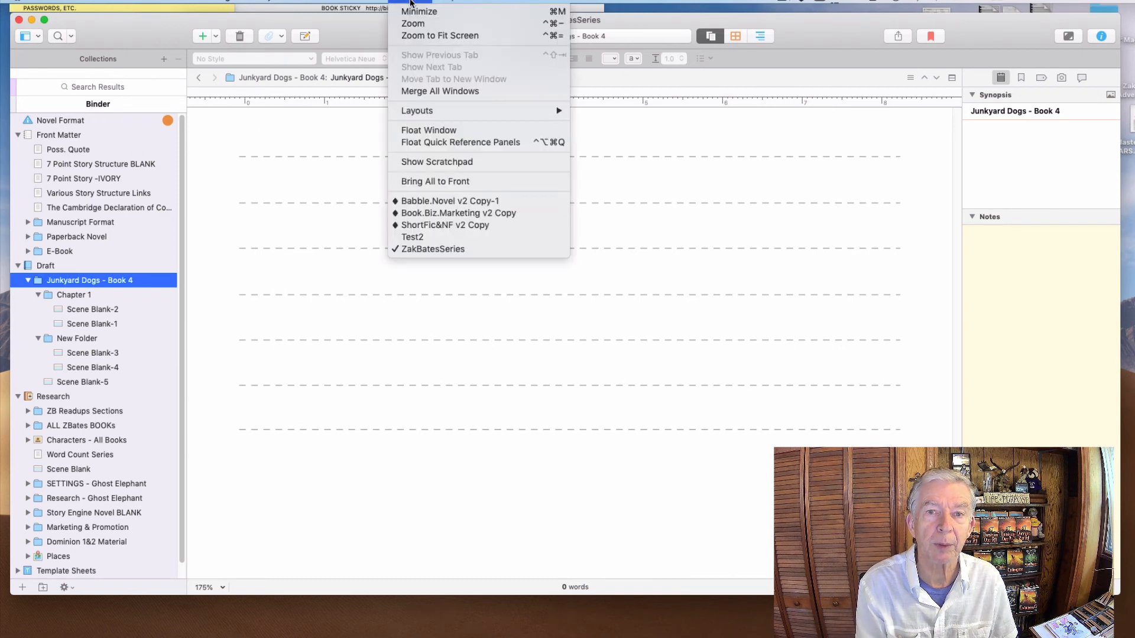
pyautogui.click(444, 216)
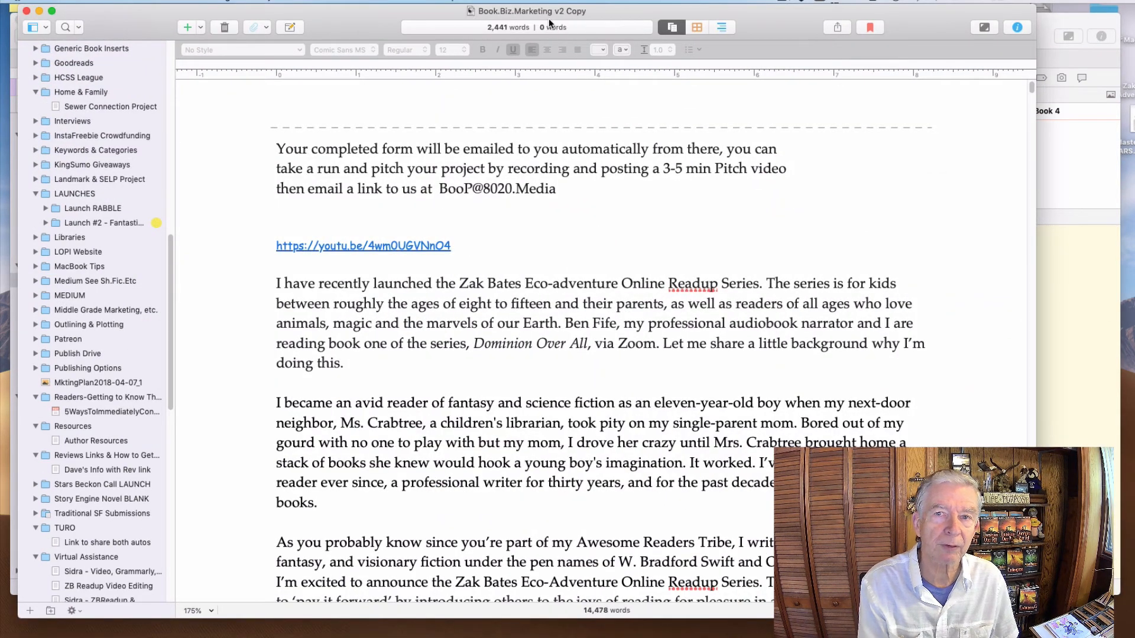
pyautogui.scroll(15, 167, 140)
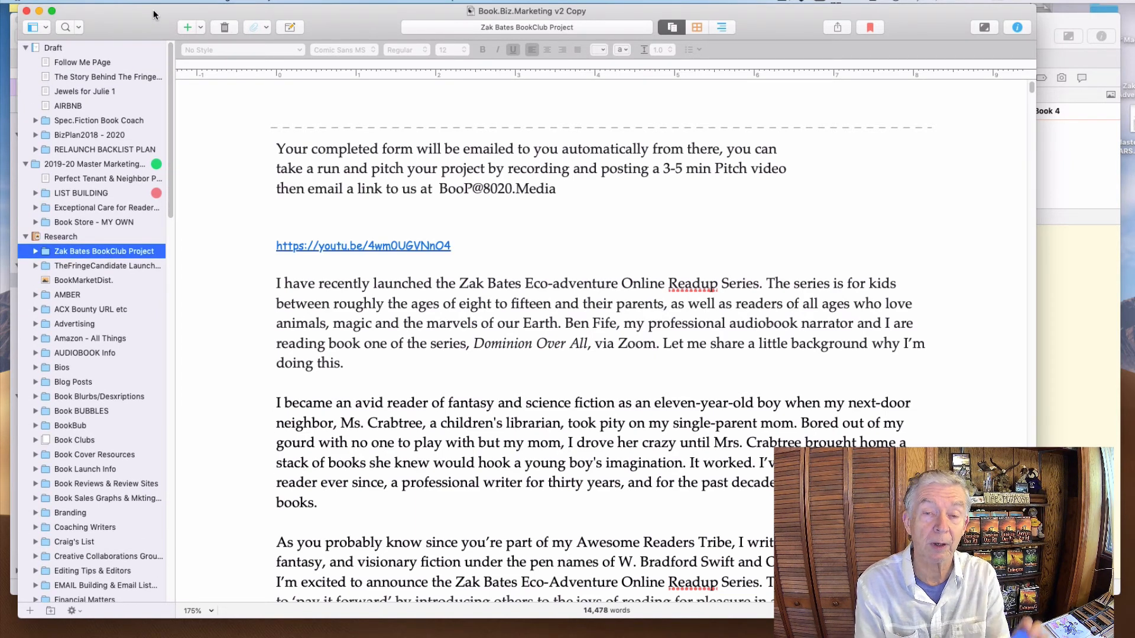
pyautogui.scroll(-3, 87, 177)
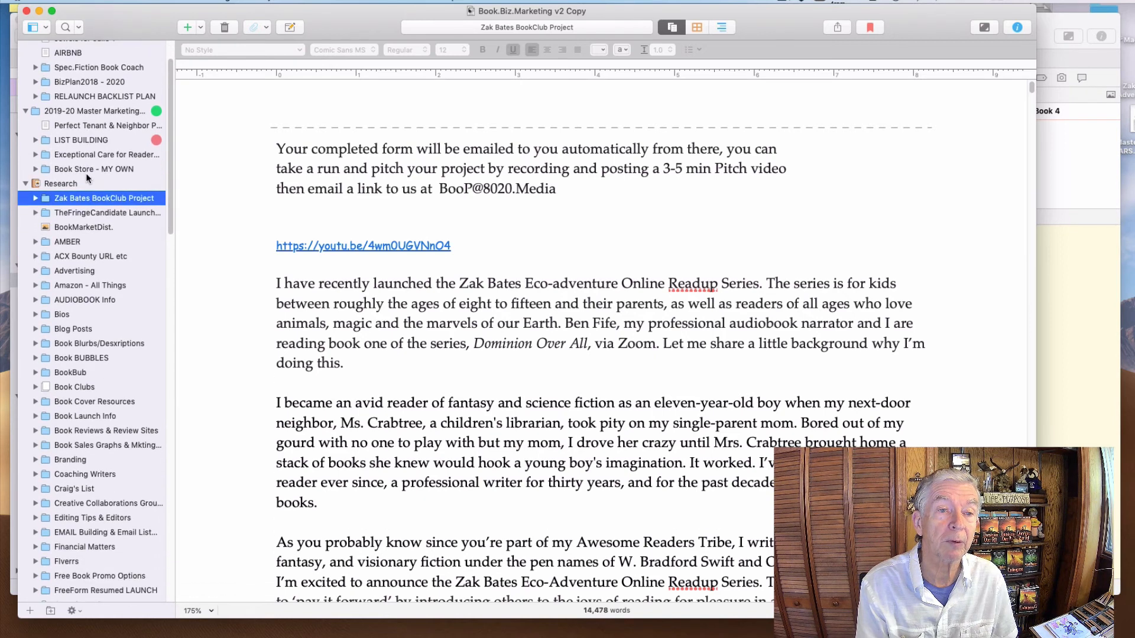
pyautogui.scroll(-4, 87, 178)
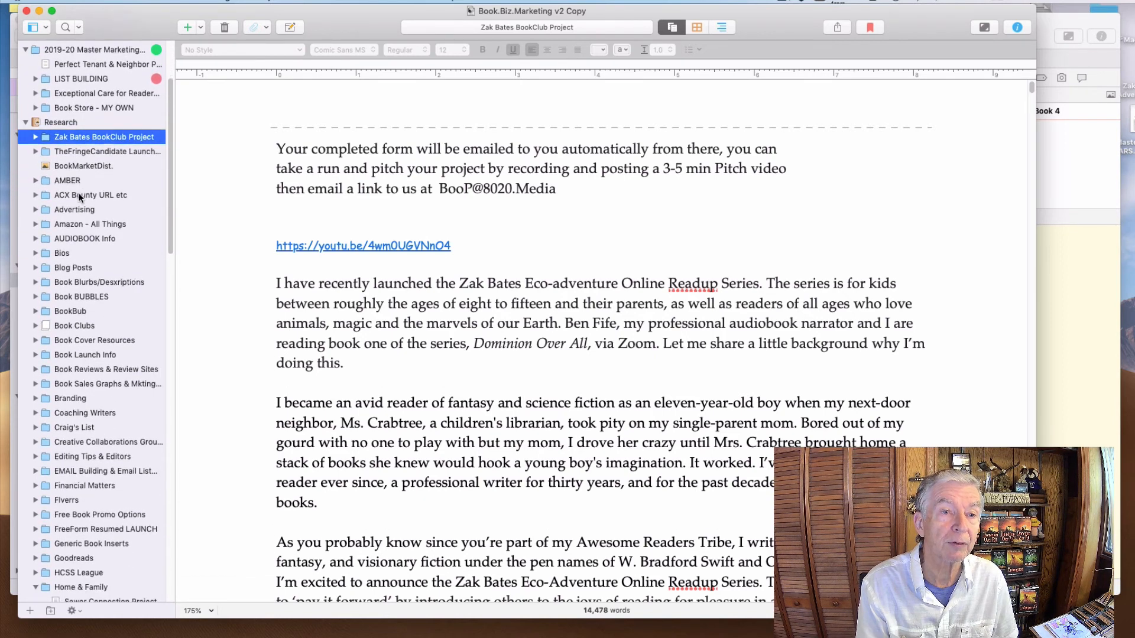
pyautogui.scroll(-6, 62, 186)
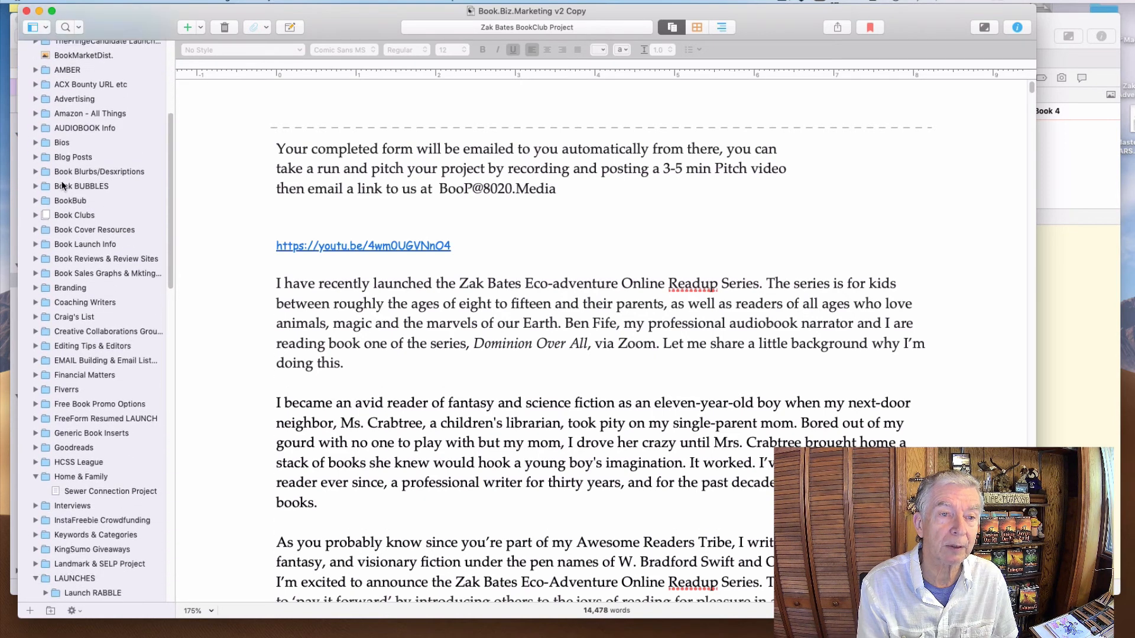
pyautogui.scroll(-20, 62, 186)
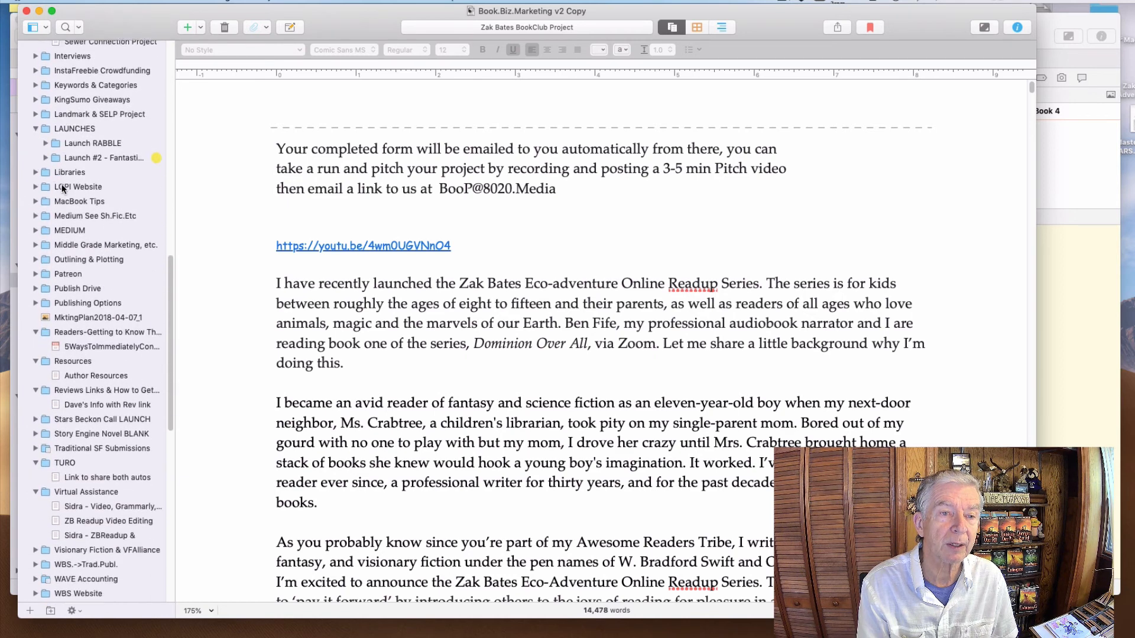
pyautogui.scroll(-20, 62, 188)
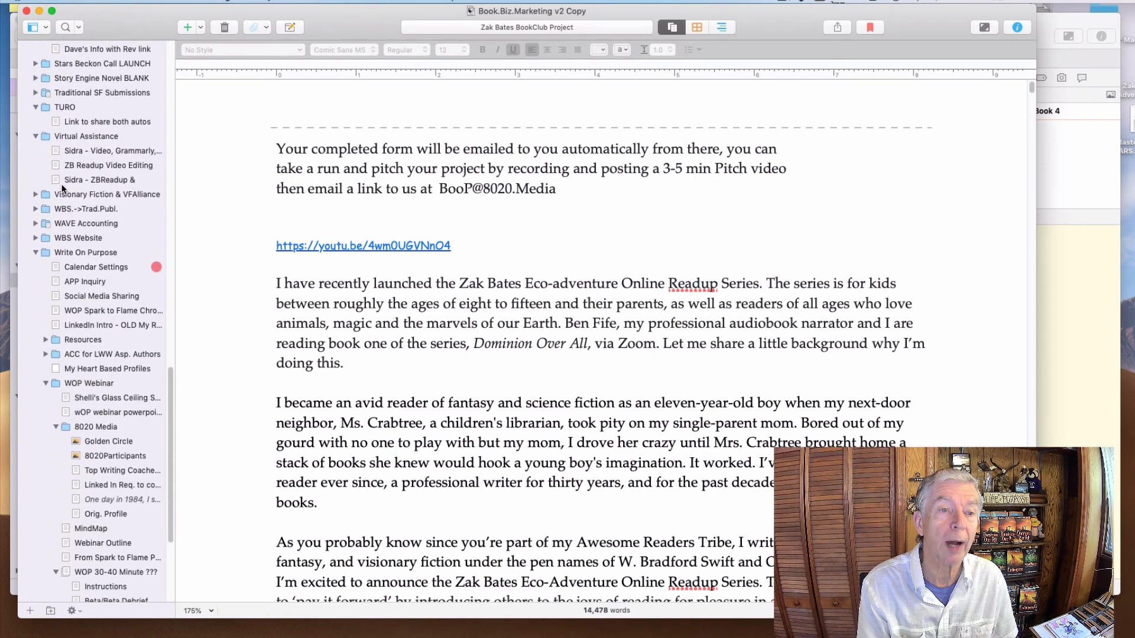
# Look inside the WBS Website folder, leaving it collapsed, and collapse the Write On Purpose folder
pyautogui.click(36, 237)
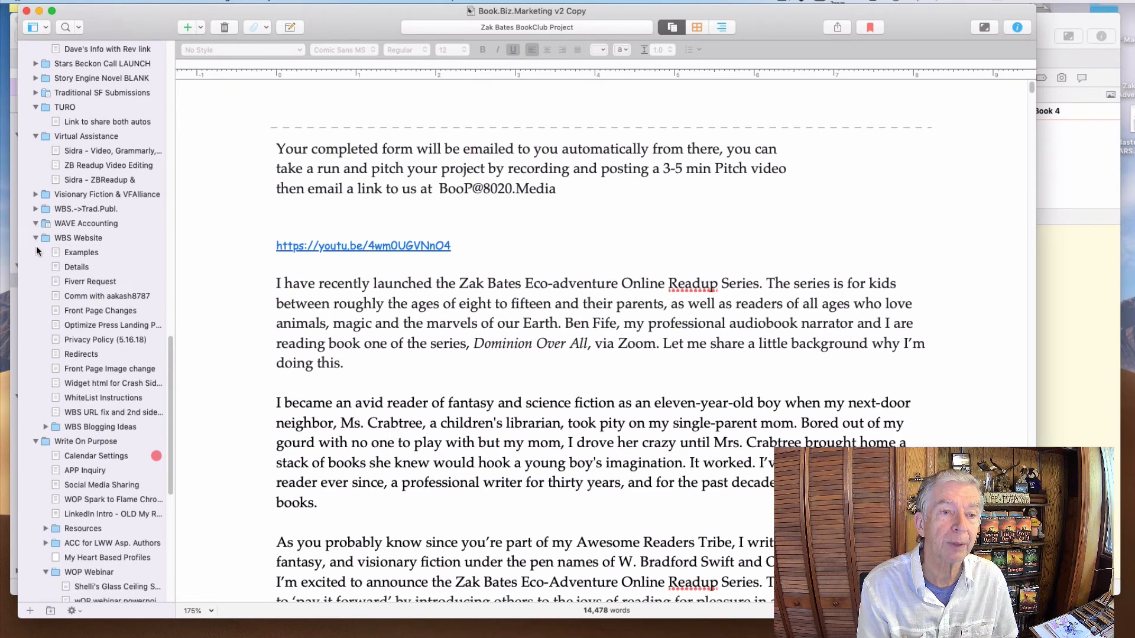
pyautogui.click(35, 238)
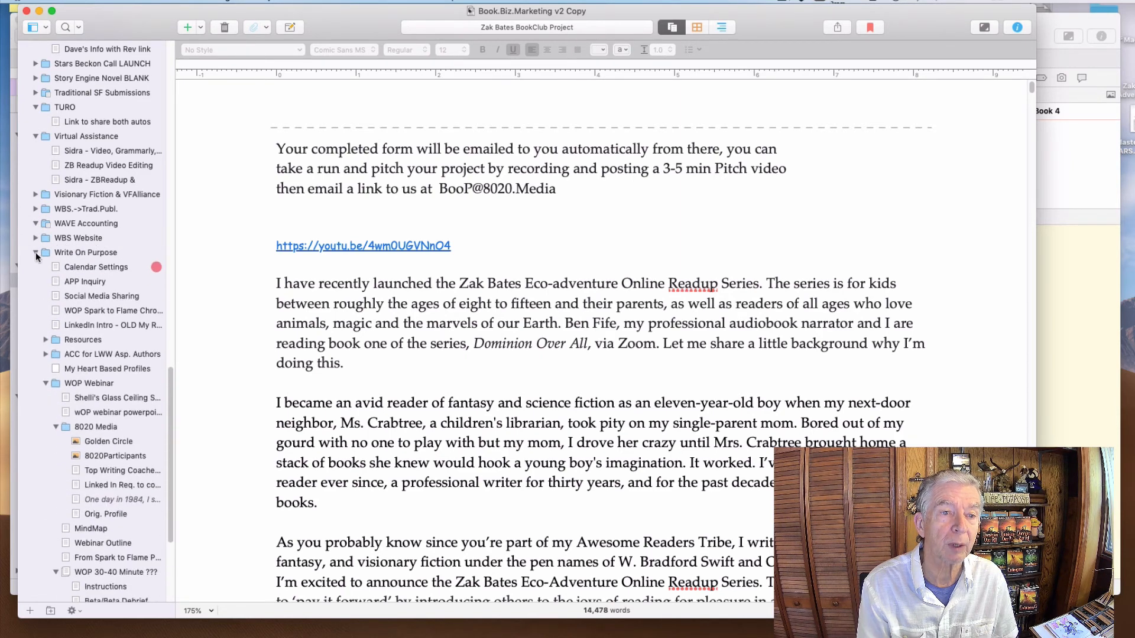
pyautogui.click(36, 253)
pyautogui.scroll(3, 116, 227)
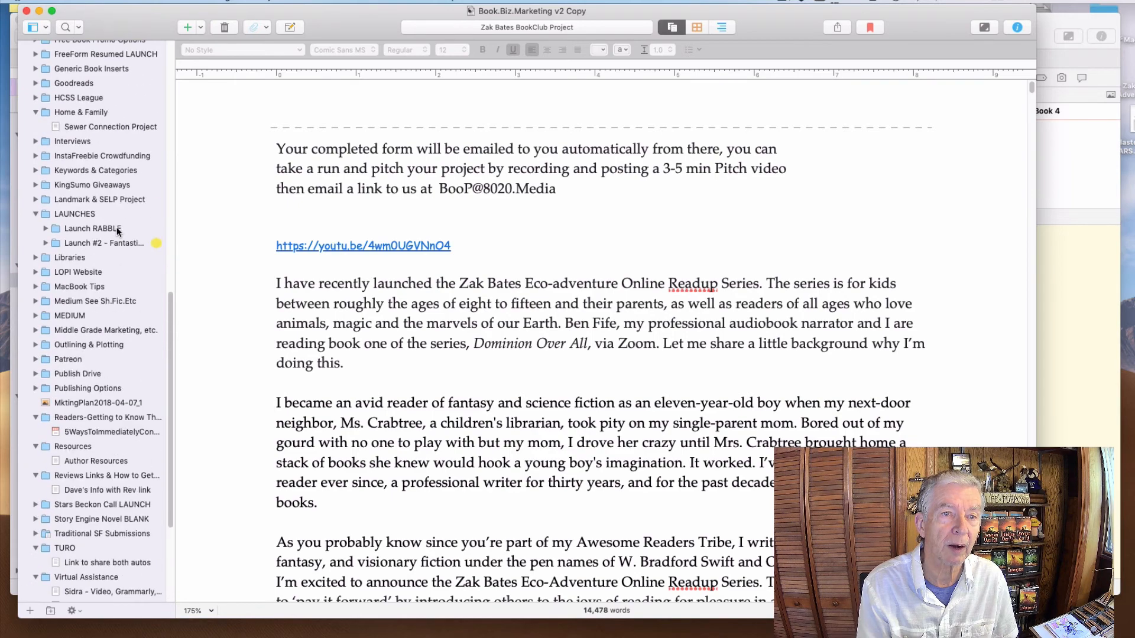
pyautogui.scroll(10, 116, 227)
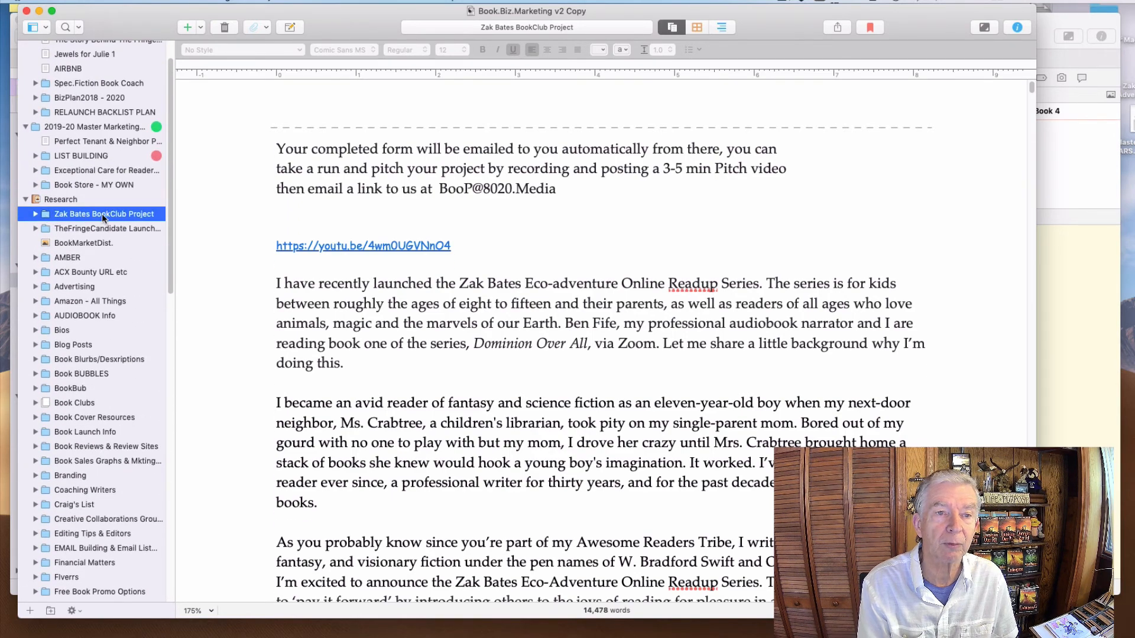
pyautogui.click(34, 214)
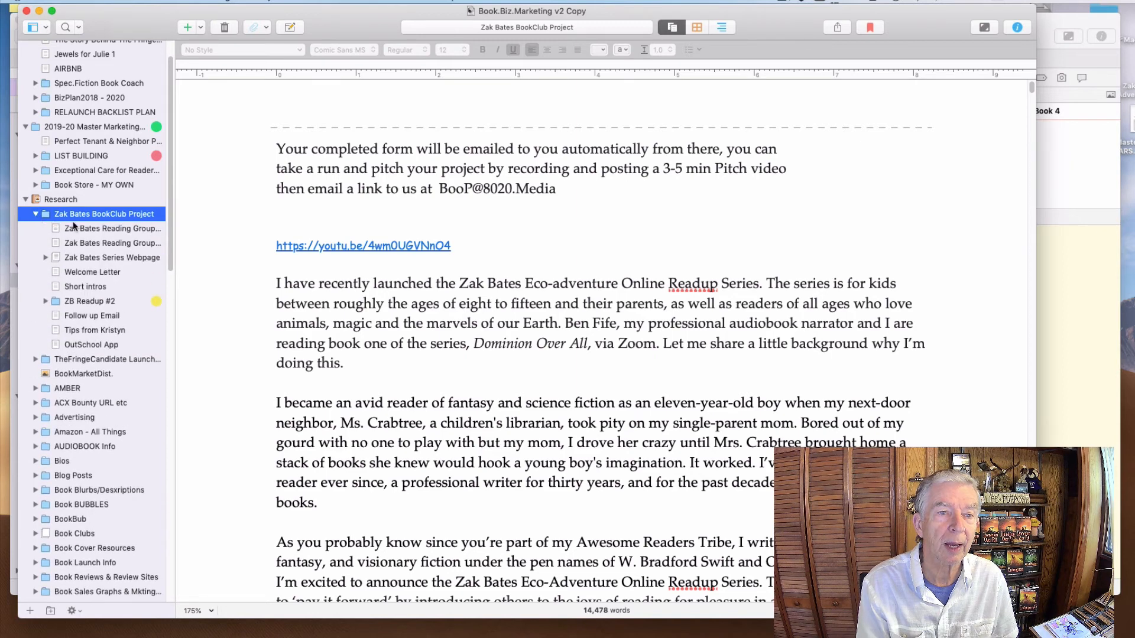
pyautogui.click(35, 214)
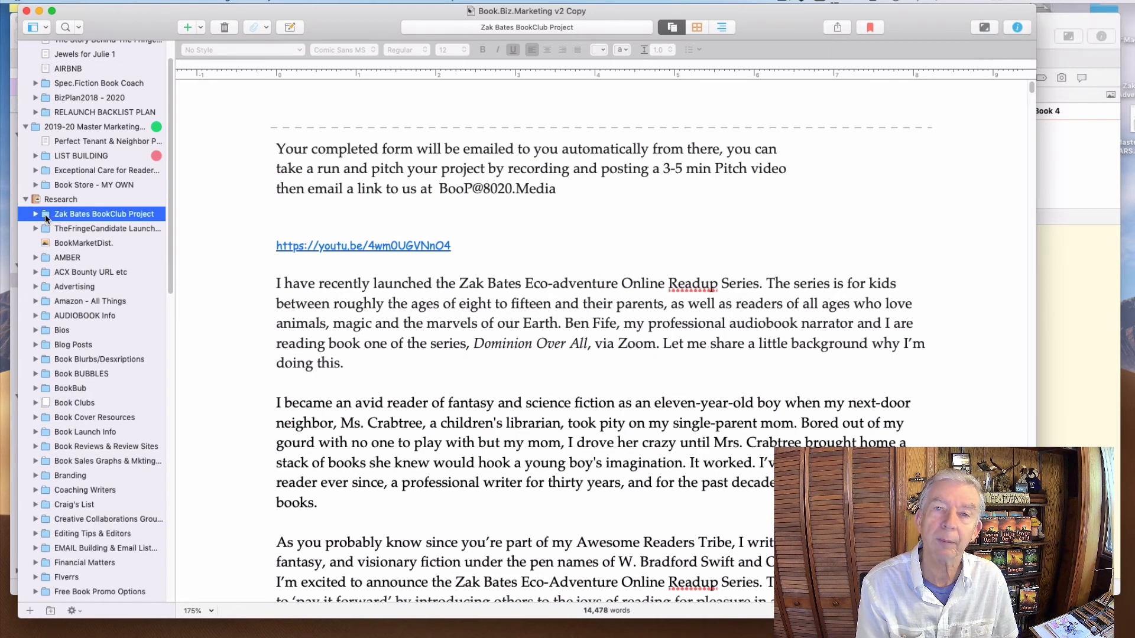
pyautogui.scroll(-15, 59, 225)
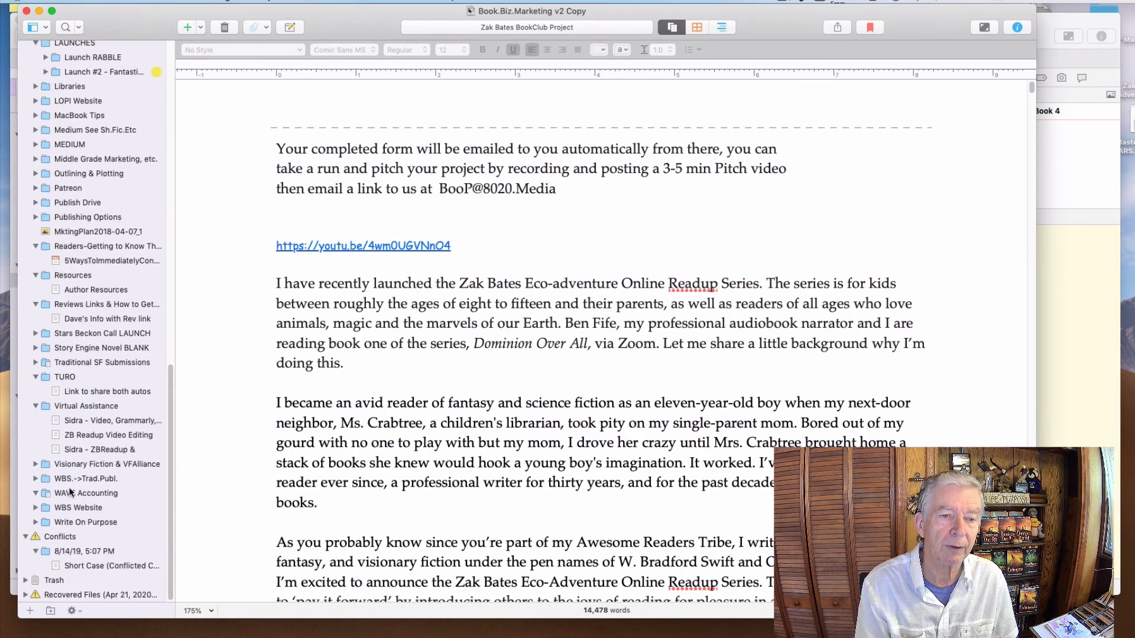
pyautogui.scroll(15, 93, 336)
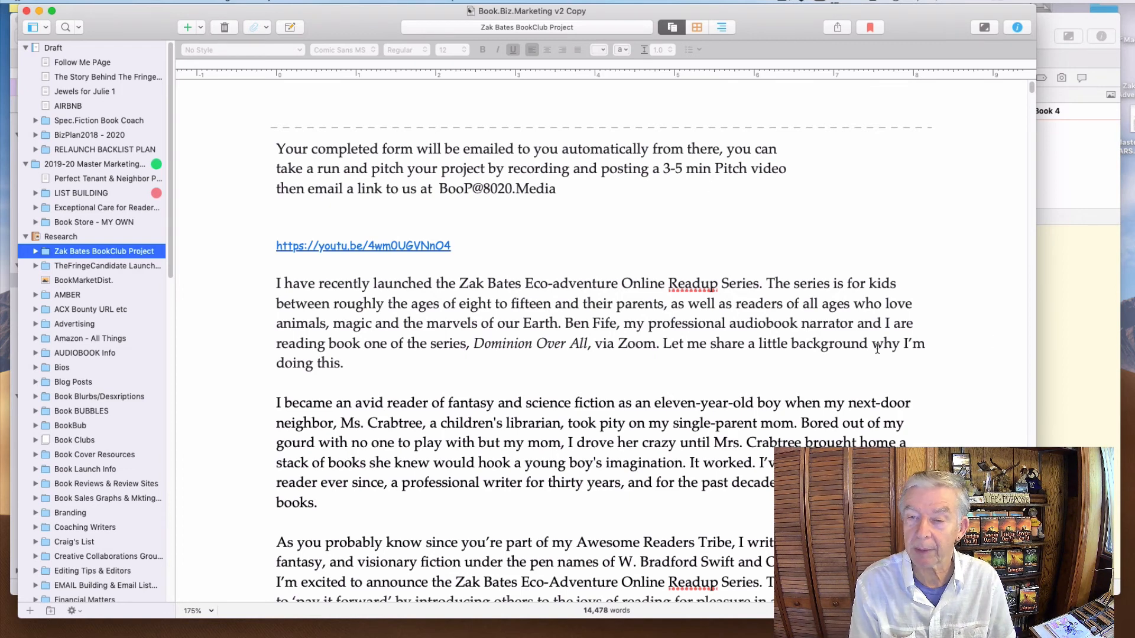
# Switch to the ShortFic&NF v2 Copy project and look inside its July, 2020 folder, leaving it collapsed
pyautogui.click(411, 2)
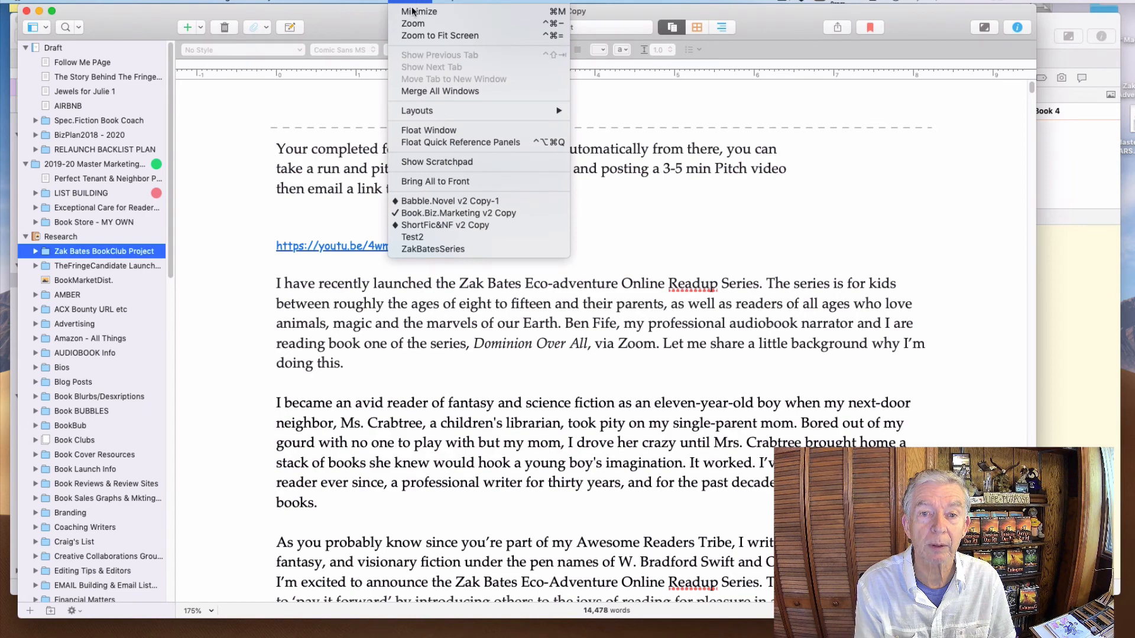
pyautogui.click(436, 221)
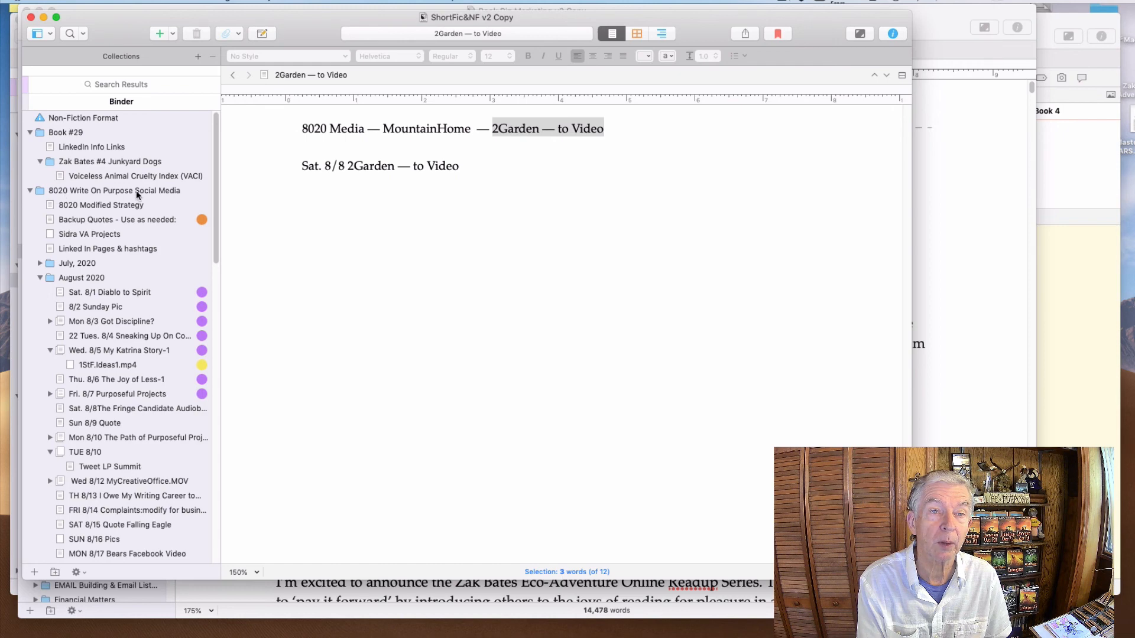
pyautogui.click(40, 263)
pyautogui.scroll(-2, 120, 280)
pyautogui.scroll(-3, 120, 281)
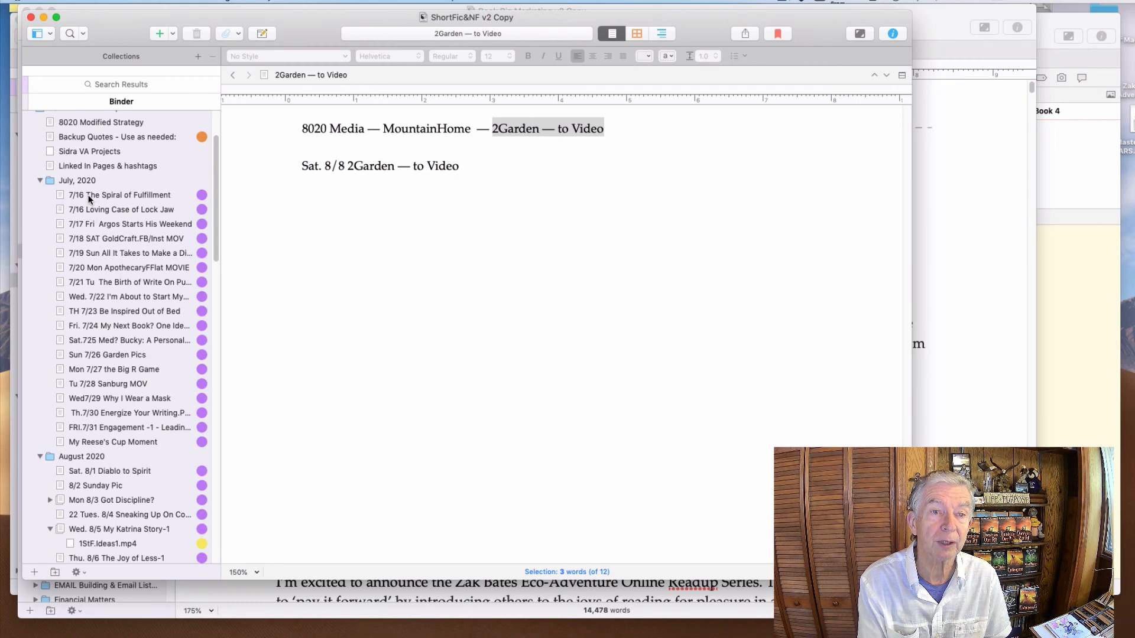
pyautogui.click(39, 180)
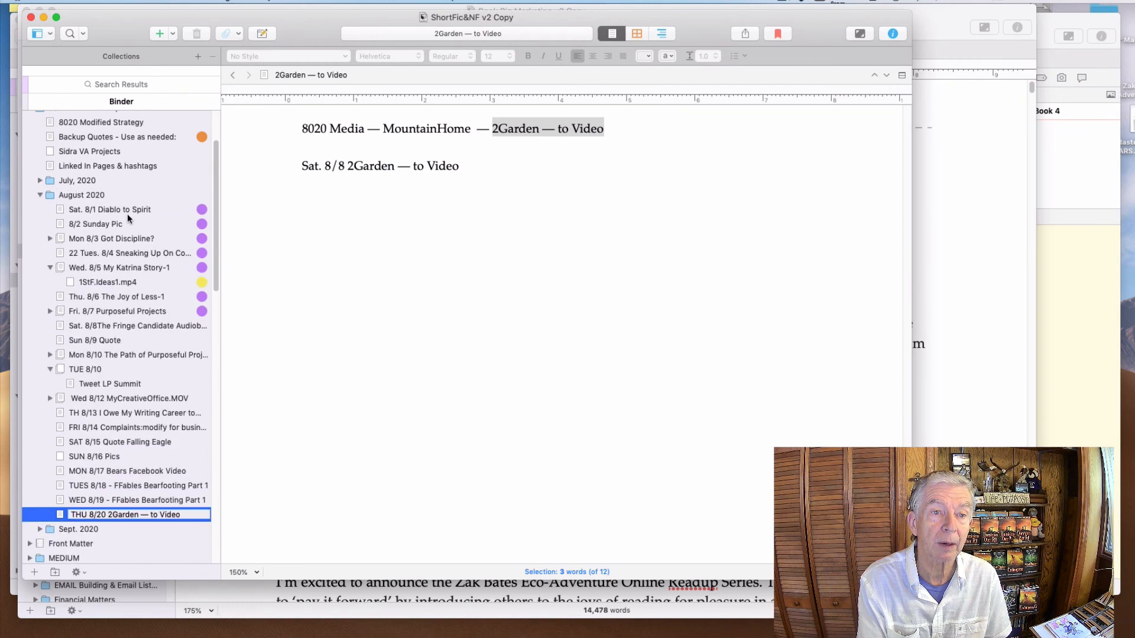
# Examine the ShortFic&NF v2 Copy binder from the August 2020 posts through Videos Available, Research and Misc
pyautogui.scroll(-2, 125, 221)
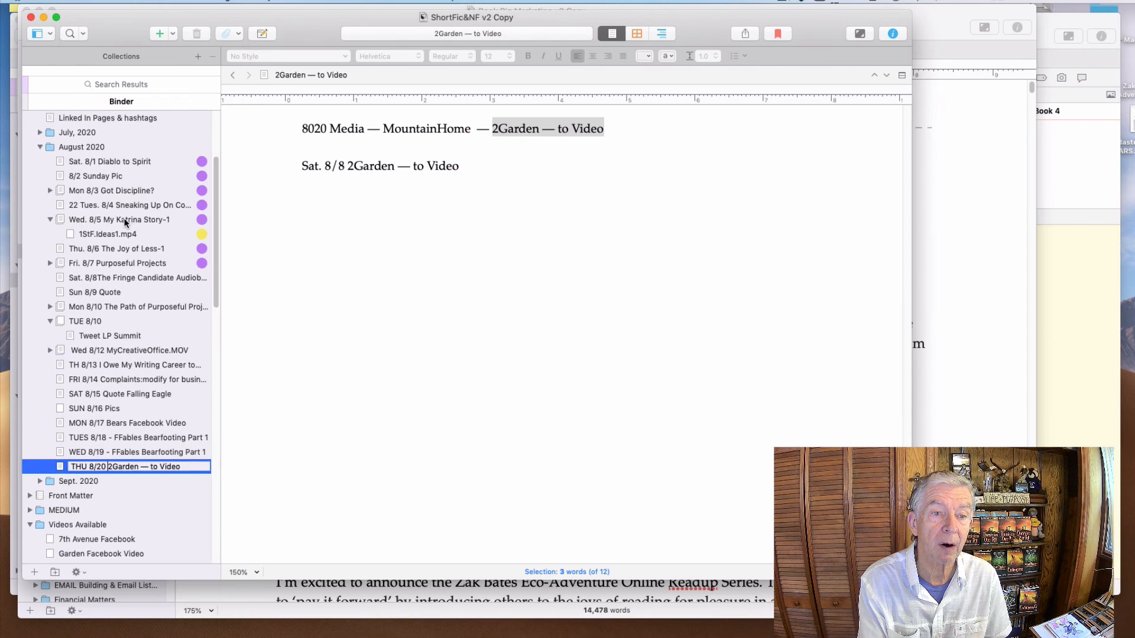
pyautogui.scroll(-10, 124, 221)
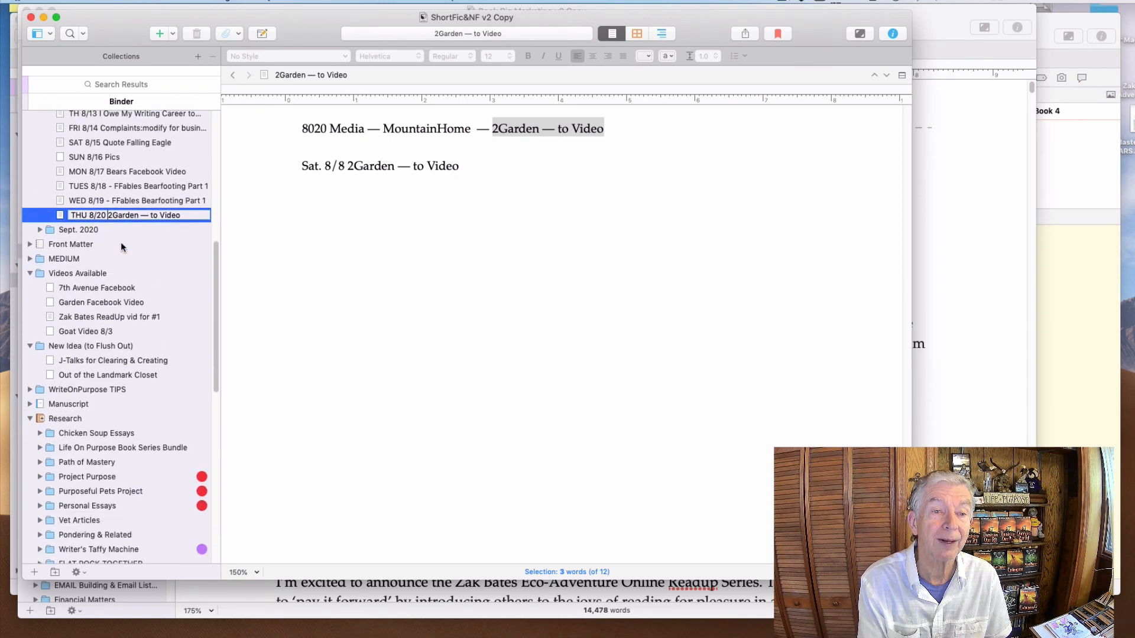
pyautogui.scroll(-10, 122, 247)
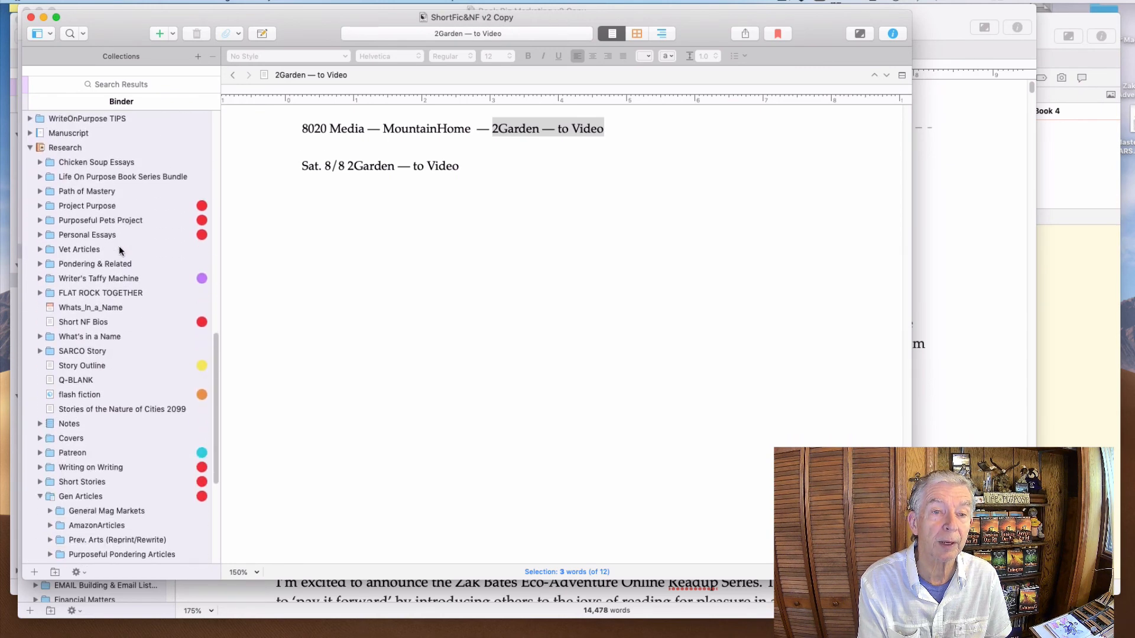
pyautogui.scroll(-8, 120, 251)
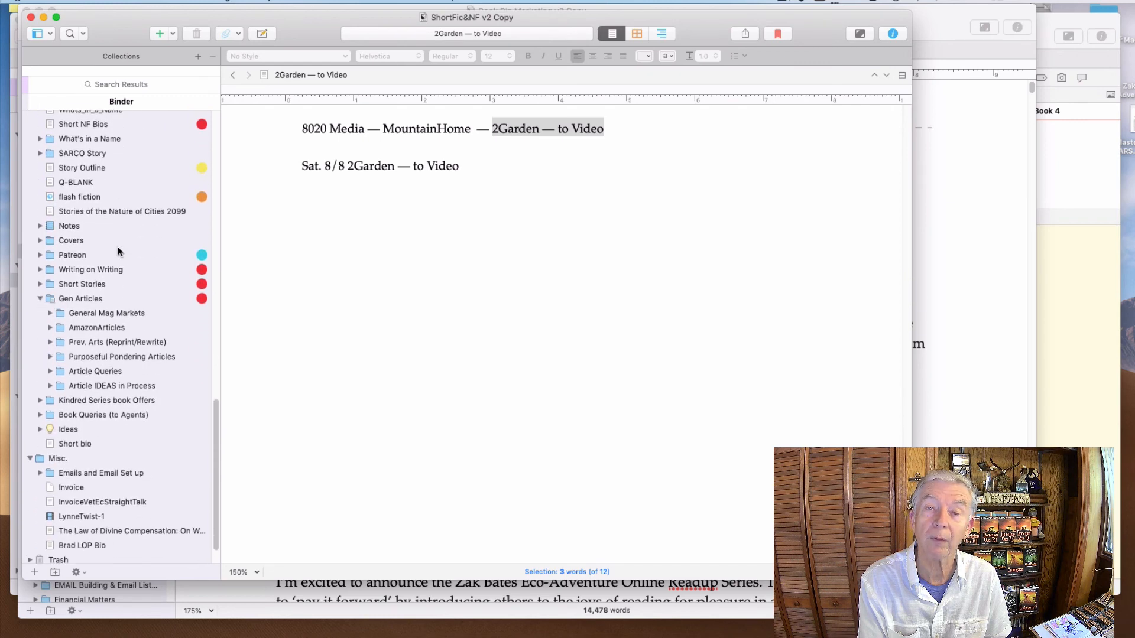
pyautogui.scroll(-1, 118, 251)
pyautogui.scroll(20, 118, 251)
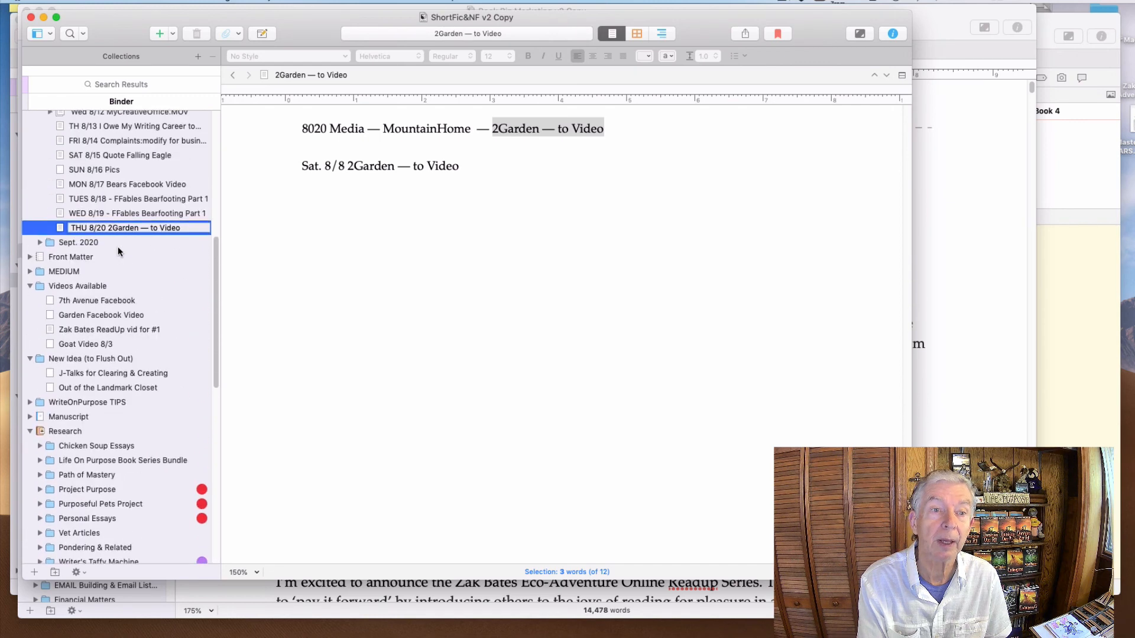
pyautogui.scroll(8, 118, 252)
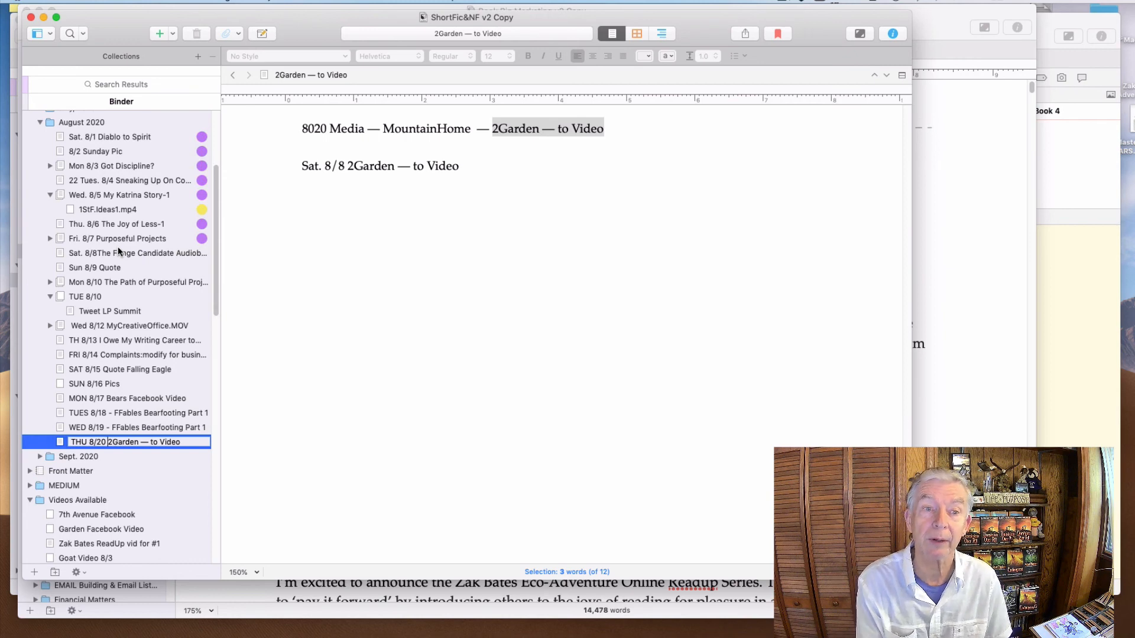
pyautogui.scroll(-6, 115, 343)
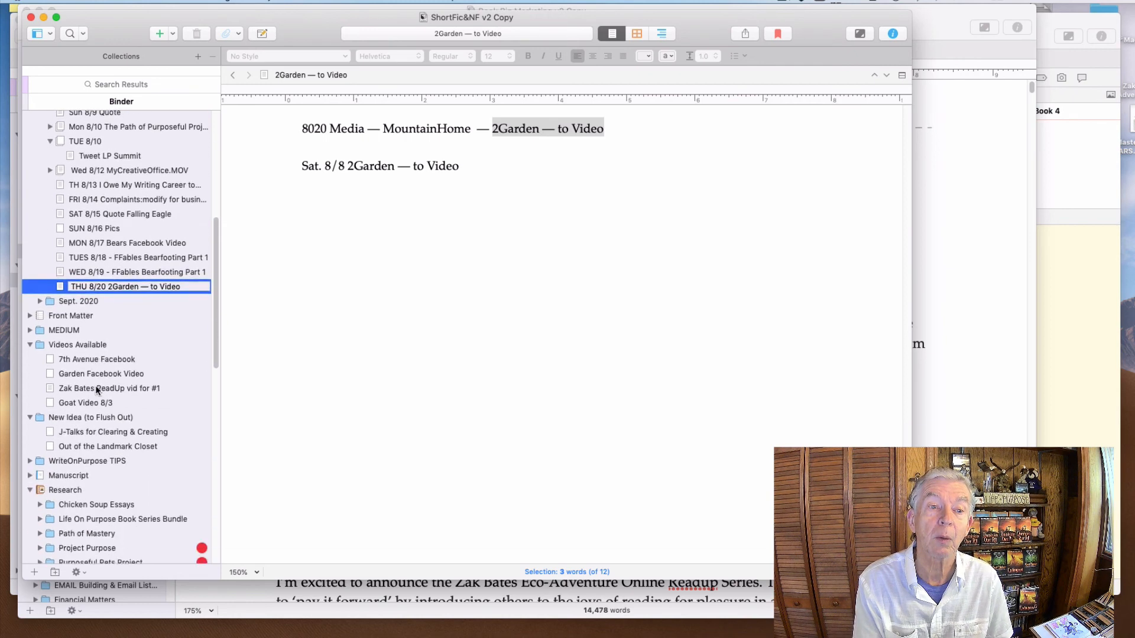
pyautogui.scroll(-3, 97, 390)
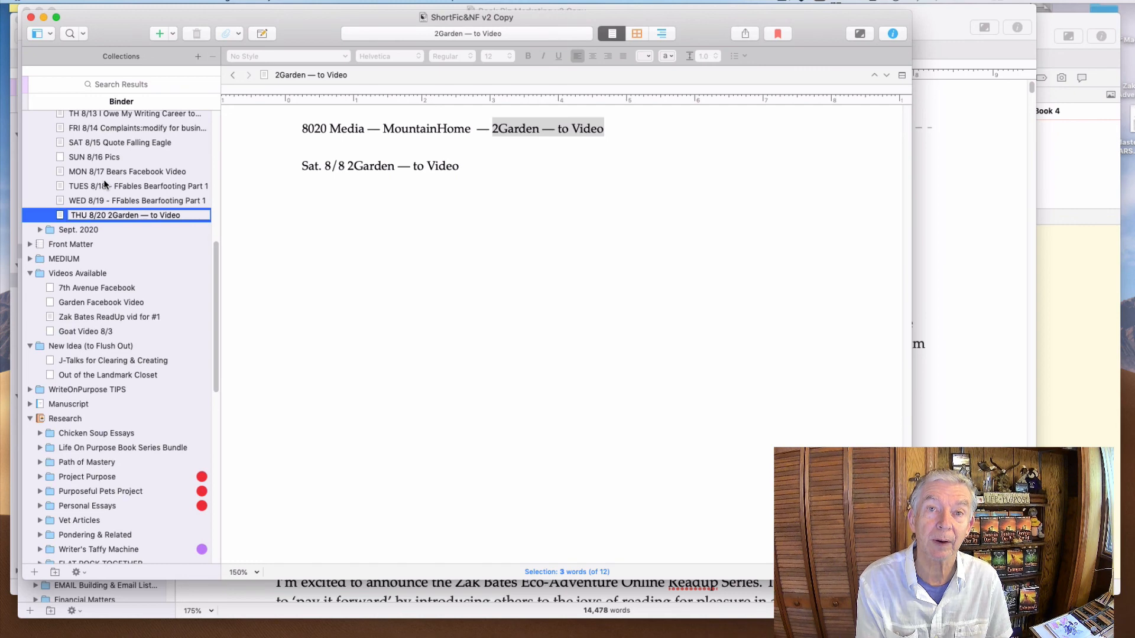
pyautogui.scroll(-5, 98, 304)
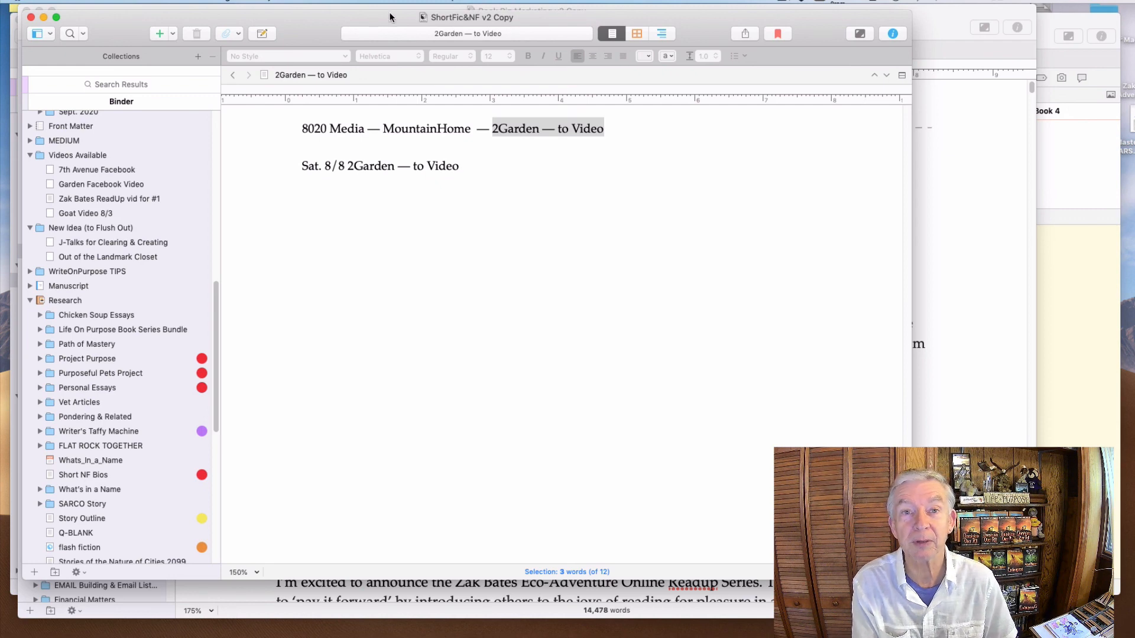
pyautogui.click(783, 2)
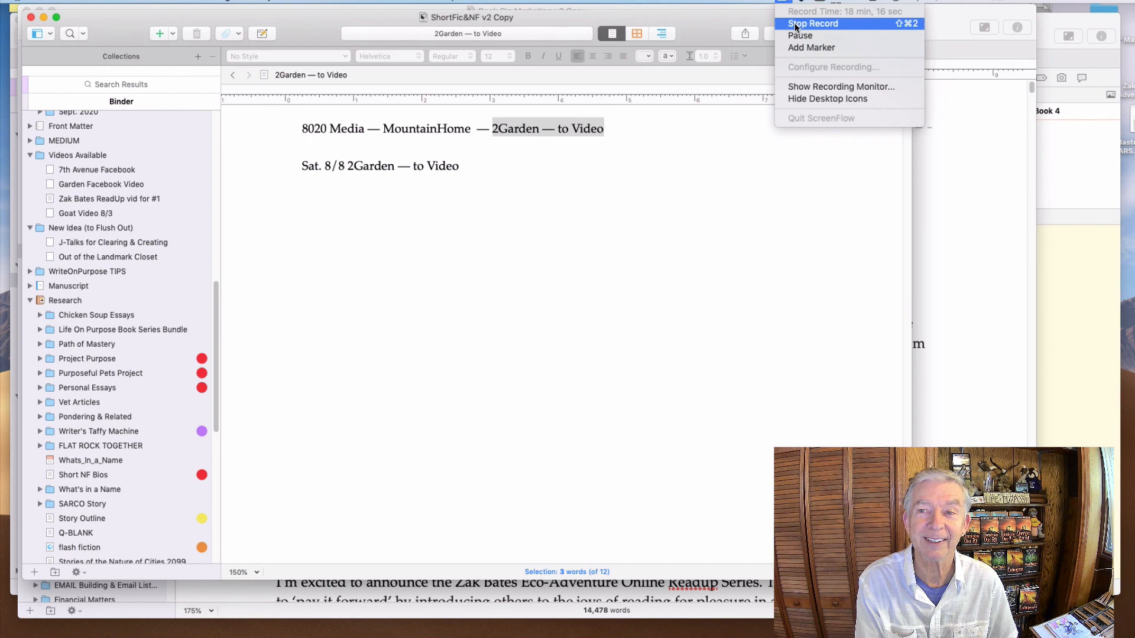